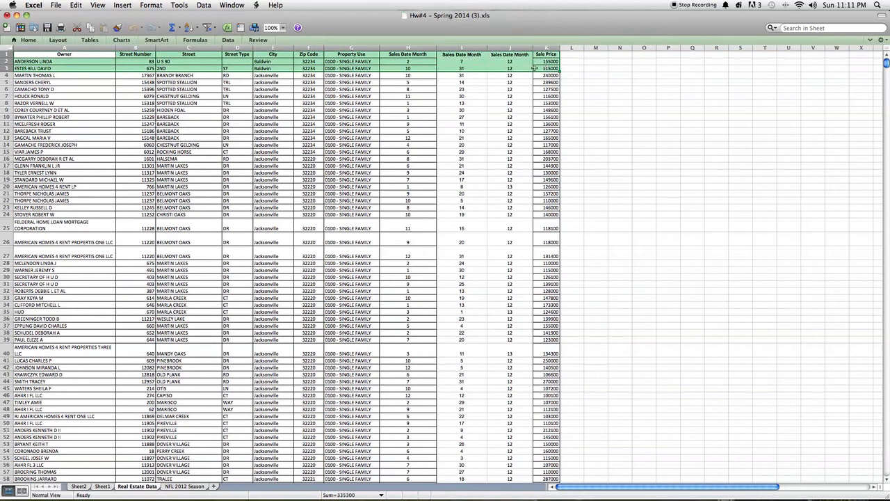
Step: Examine the first property record's owner, address, property use, sale price and sale date fields in the Real Estate Data sheet
{"action": "left_click", "coordinate": [85, 69]}
{"action": "left_click", "coordinate": [68, 61]}
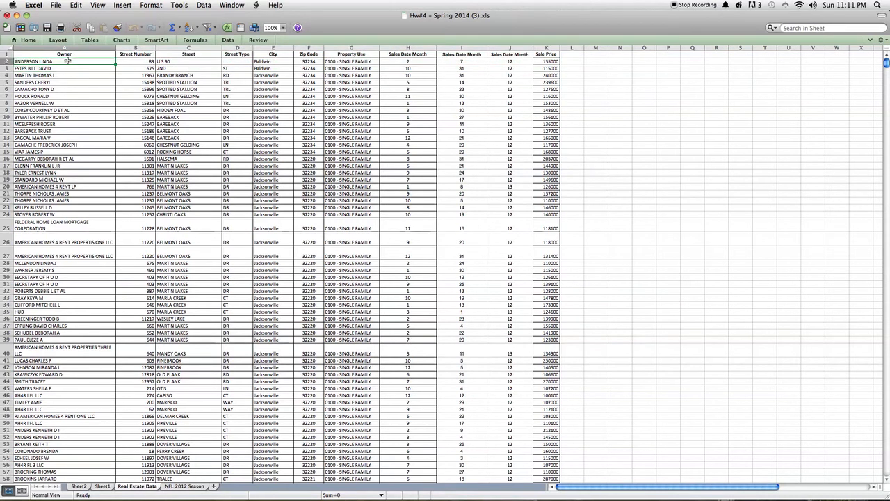
{"action": "left_click_drag", "start_coordinate": [122, 62], "coordinate": [276, 61]}
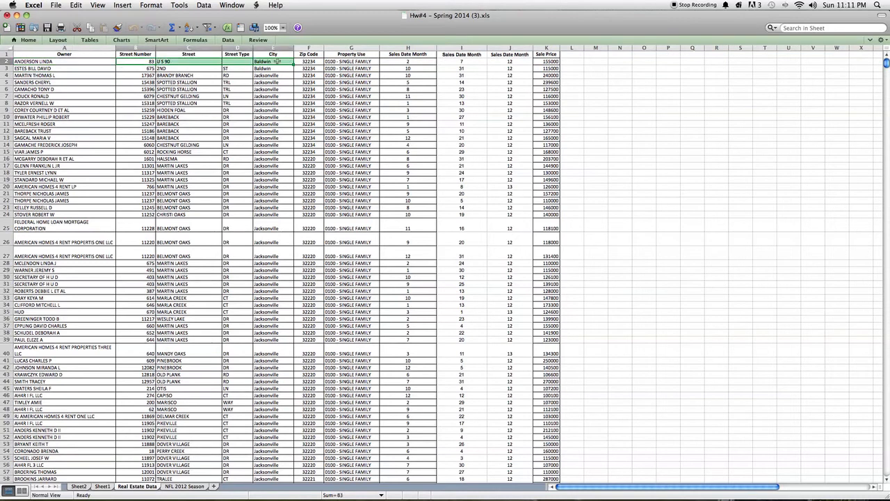
{"action": "left_click", "coordinate": [344, 62]}
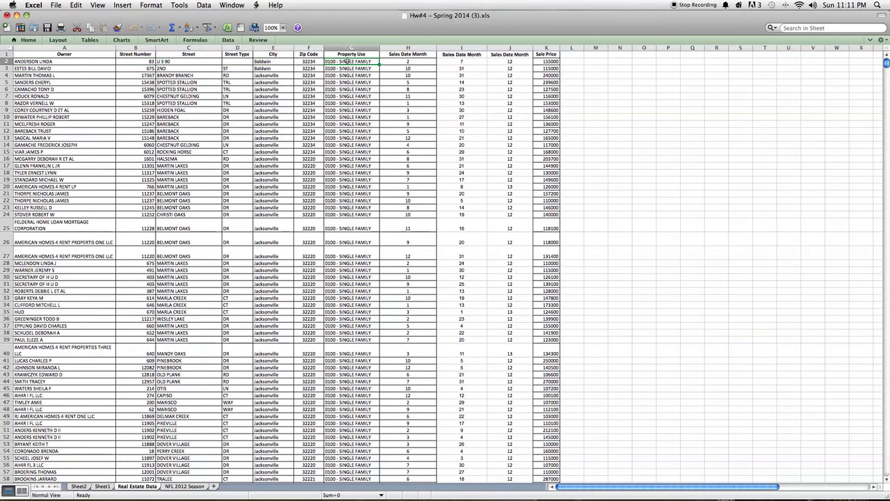
{"action": "left_click", "coordinate": [538, 61]}
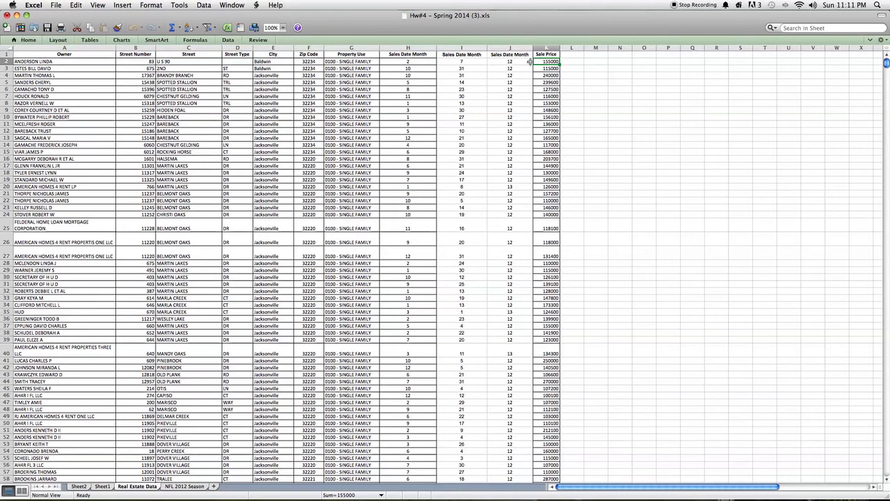
{"action": "scroll", "coordinate": [524, 65], "scroll_direction": "down", "scroll_amount": 10}
{"action": "scroll", "coordinate": [524, 64], "scroll_direction": "up", "scroll_amount": 10}
{"action": "left_click_drag", "start_coordinate": [520, 62], "coordinate": [416, 62]}
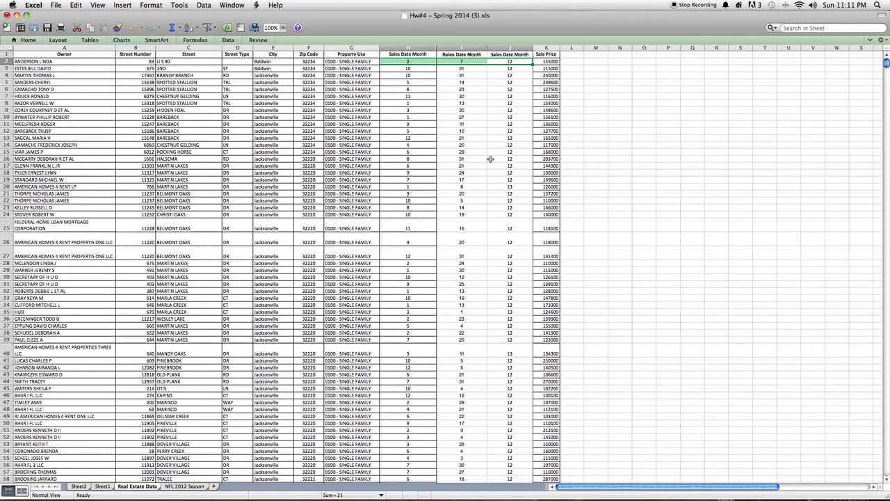
Step: Look through the Real Estate Data records to see how much sales data the sheet holds
{"action": "scroll", "coordinate": [491, 158], "scroll_direction": "down", "scroll_amount": 20}
{"action": "scroll", "coordinate": [490, 158], "scroll_direction": "down", "scroll_amount": 3}
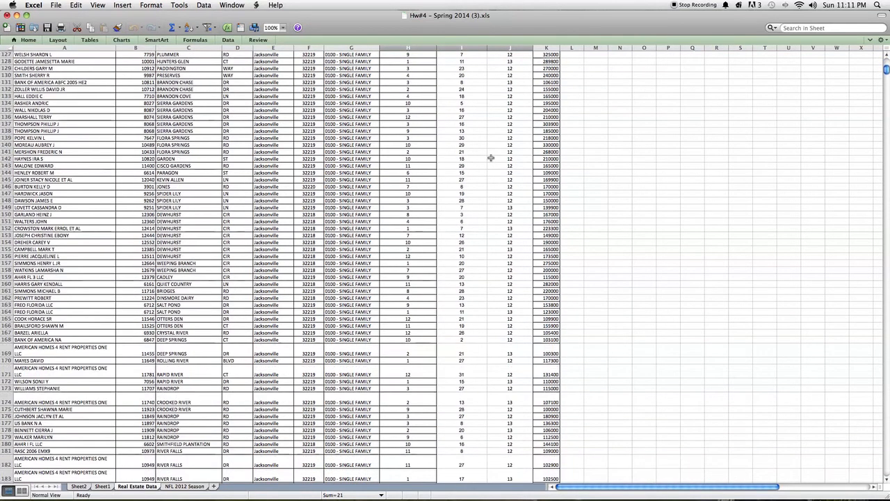
{"action": "scroll", "coordinate": [490, 158], "scroll_direction": "up", "scroll_amount": 20}
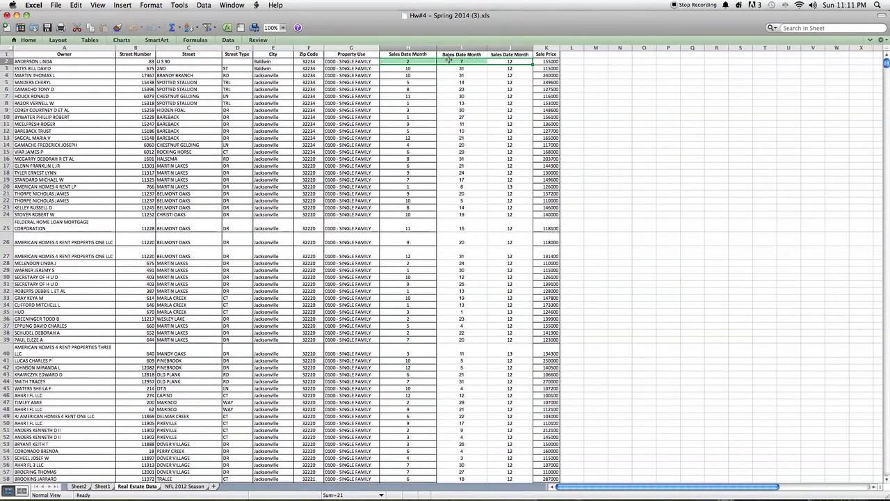
{"action": "left_click", "coordinate": [449, 61]}
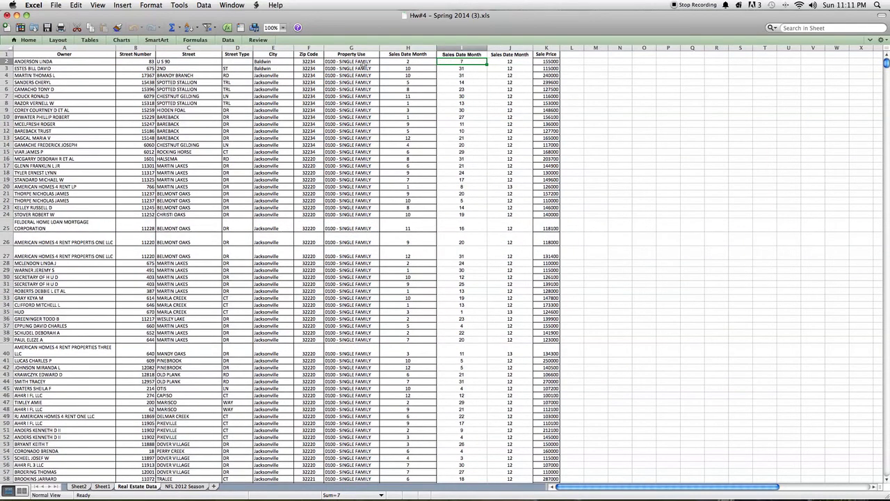
{"action": "scroll", "coordinate": [239, 108], "scroll_direction": "down", "scroll_amount": 20}
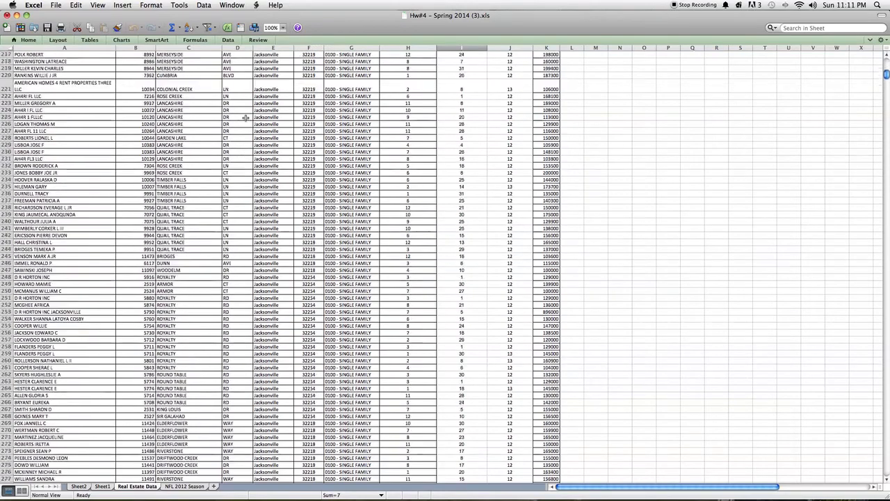
{"action": "scroll", "coordinate": [245, 118], "scroll_direction": "down", "scroll_amount": 20}
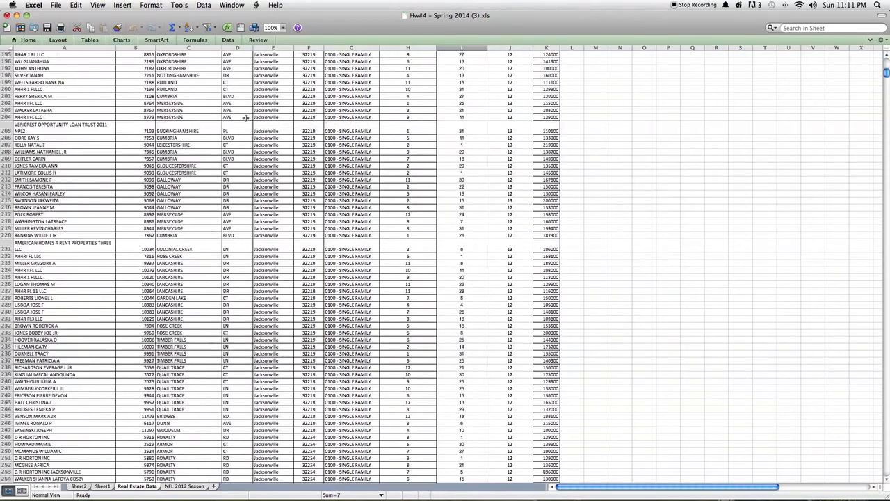
{"action": "scroll", "coordinate": [245, 118], "scroll_direction": "down", "scroll_amount": 20}
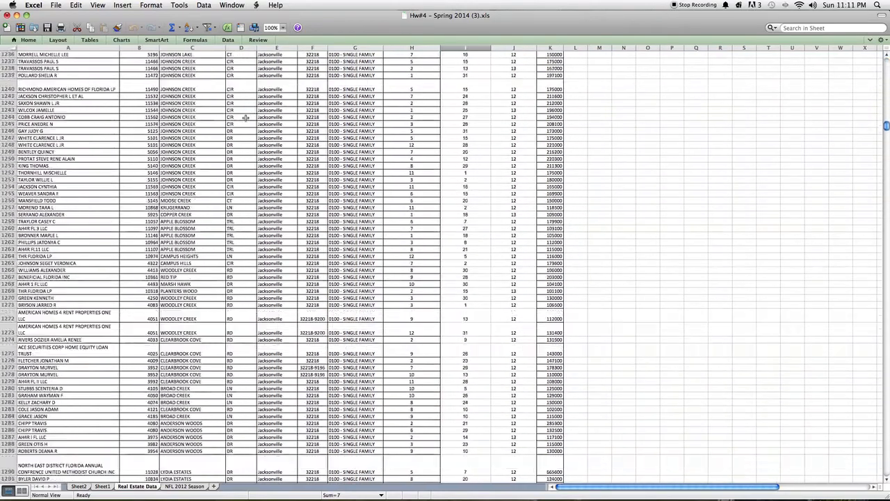
{"action": "scroll", "coordinate": [245, 117], "scroll_direction": "down", "scroll_amount": 20}
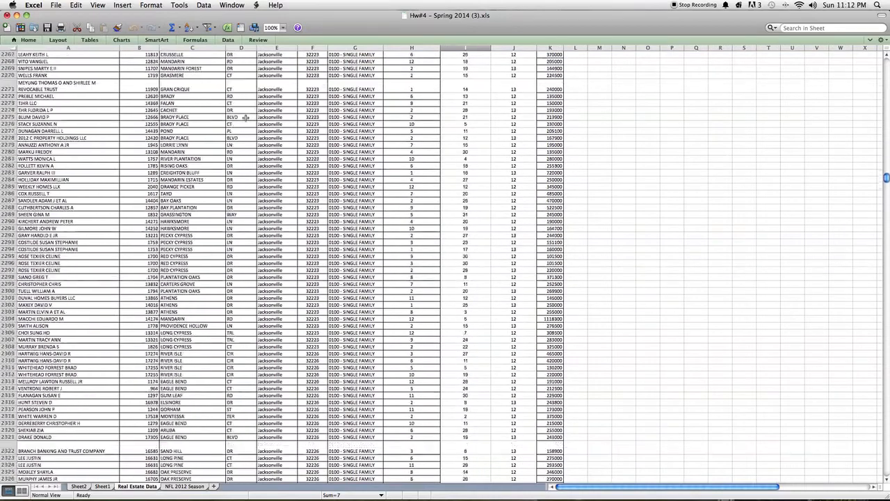
{"action": "scroll", "coordinate": [246, 118], "scroll_direction": "down", "scroll_amount": 20}
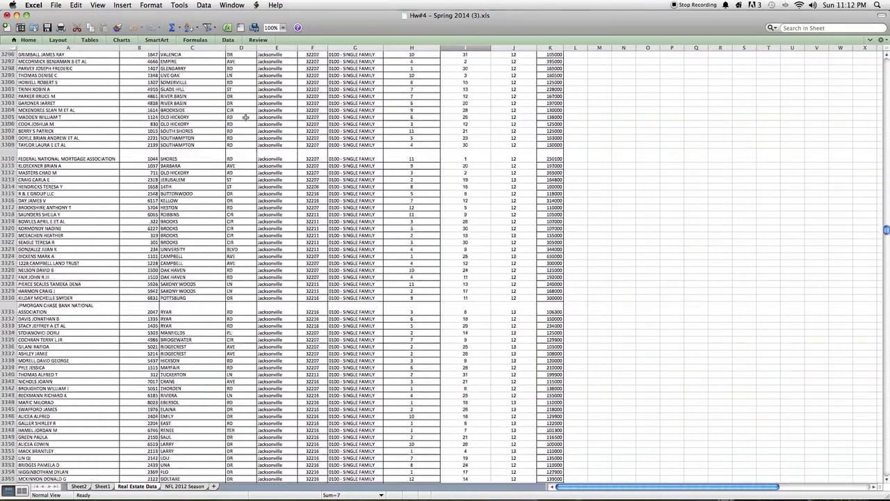
{"action": "scroll", "coordinate": [245, 118], "scroll_direction": "up", "scroll_amount": 20}
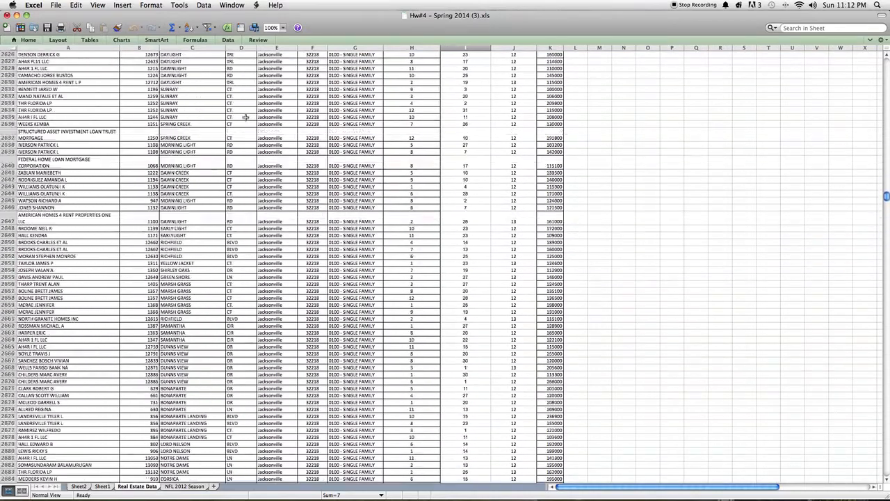
{"action": "scroll", "coordinate": [245, 118], "scroll_direction": "up", "scroll_amount": 20}
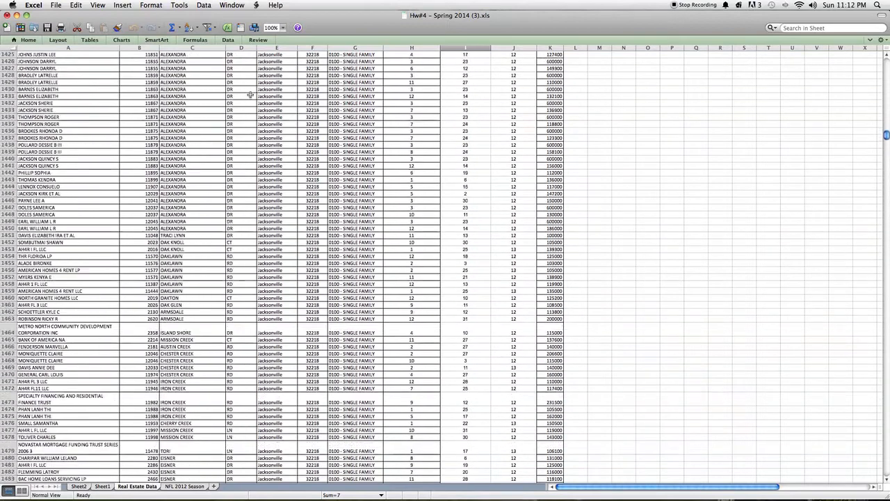
{"action": "scroll", "coordinate": [251, 87], "scroll_direction": "up", "scroll_amount": 20}
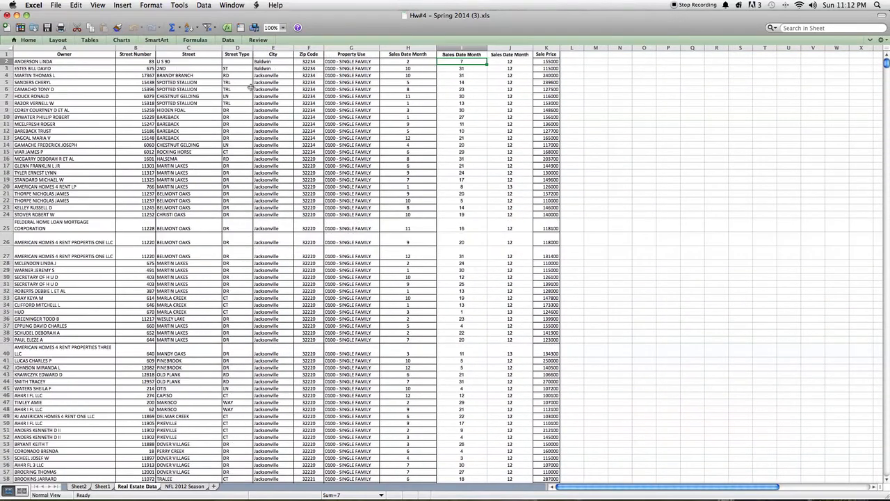
{"action": "scroll", "coordinate": [251, 87], "scroll_direction": "right", "scroll_amount": 7}
{"action": "scroll", "coordinate": [250, 87], "scroll_direction": "left", "scroll_amount": 7}
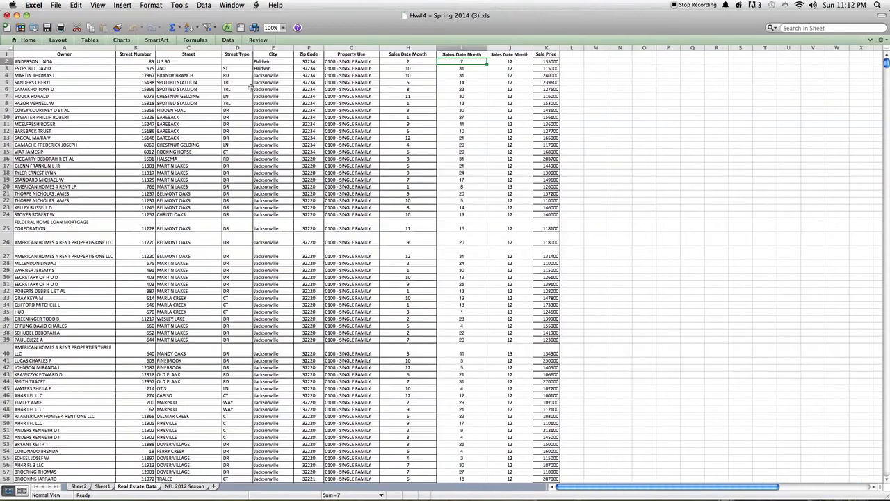
Step: Create a PivotTable from the full Real Estate Data range on a new worksheet
{"action": "left_click", "coordinate": [205, 5]}
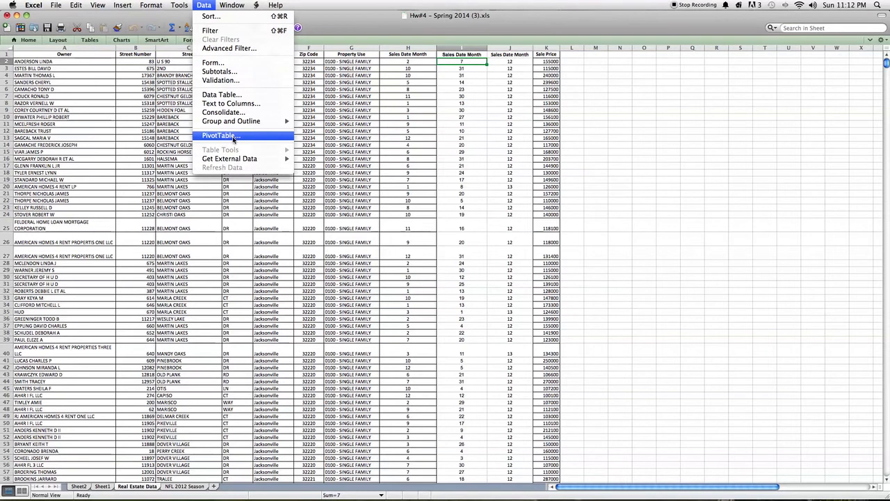
{"action": "left_click", "coordinate": [236, 138]}
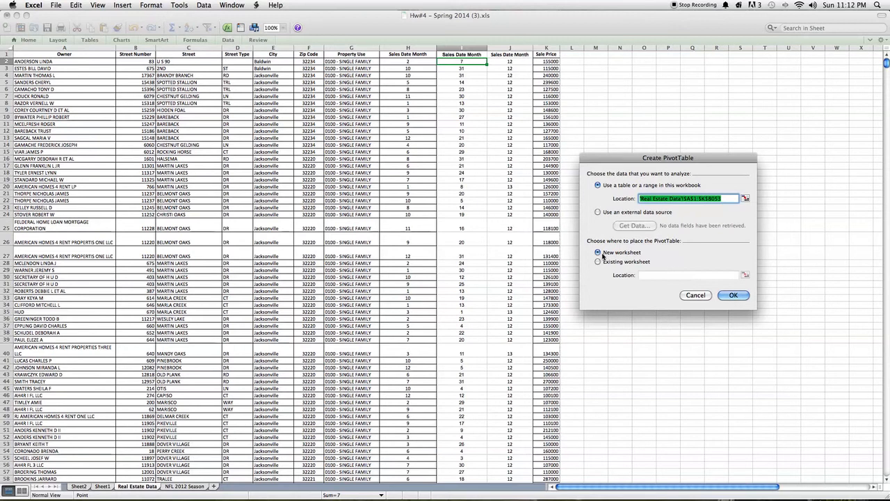
{"action": "left_click", "coordinate": [732, 296]}
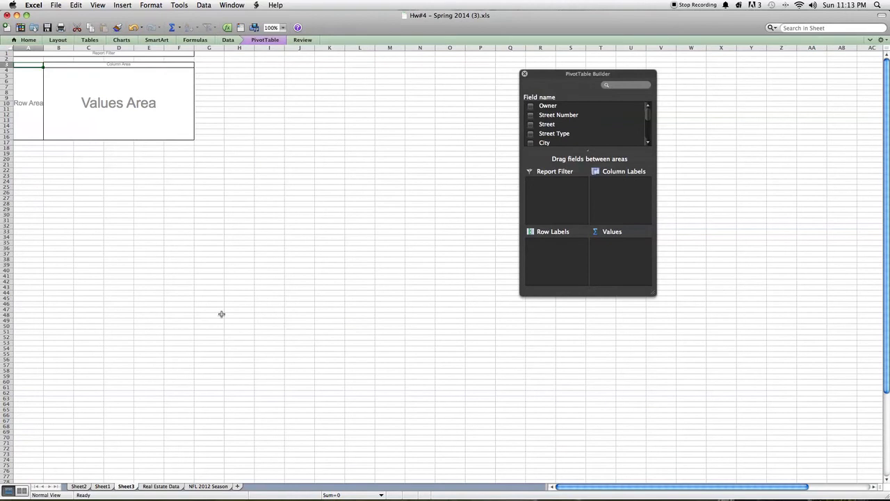
{"action": "left_click", "coordinate": [161, 486]}
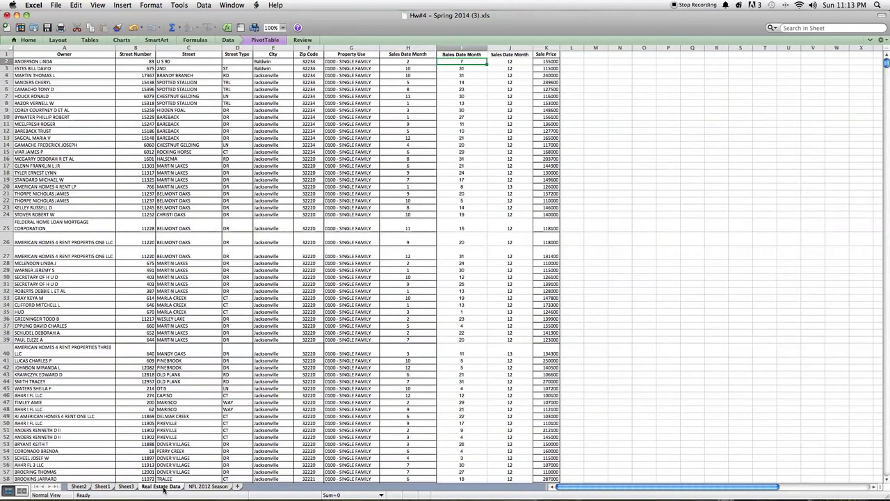
{"action": "left_click", "coordinate": [128, 487]}
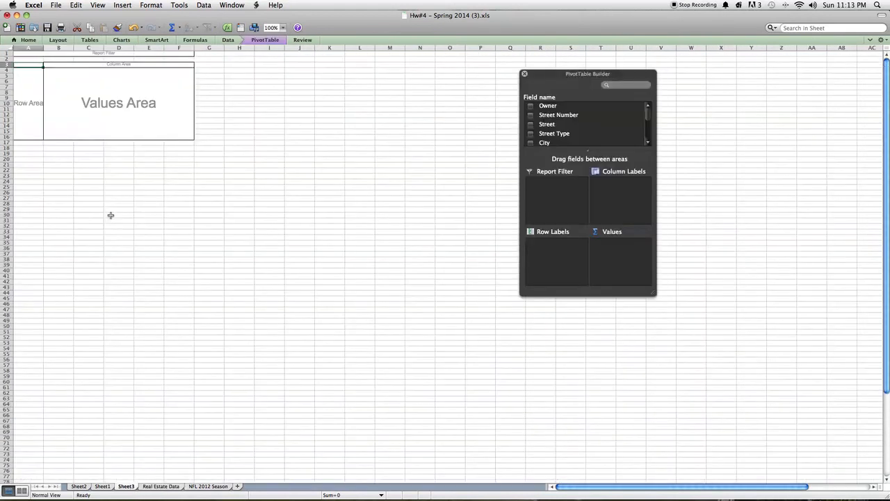
Step: Add the Zip Code field to the PivotTable's row labels
{"action": "scroll", "coordinate": [565, 139], "scroll_direction": "down", "scroll_amount": 3}
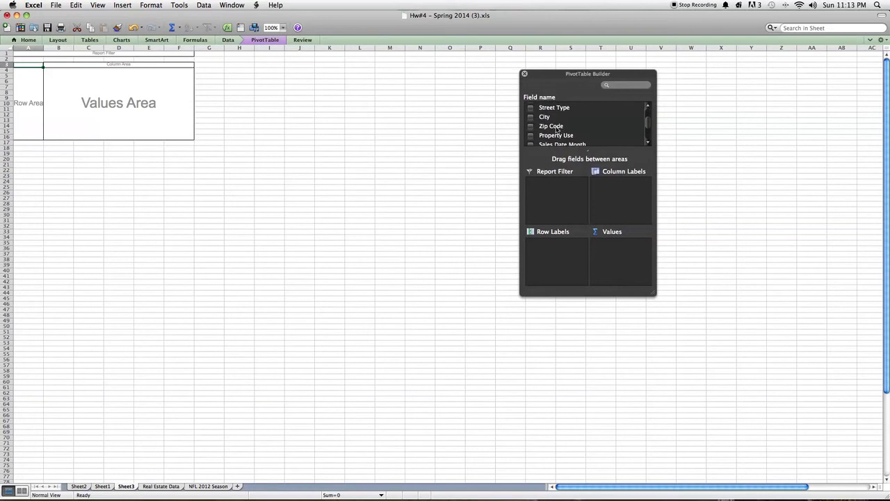
{"action": "scroll", "coordinate": [557, 130], "scroll_direction": "down", "scroll_amount": 3}
{"action": "scroll", "coordinate": [557, 129], "scroll_direction": "up", "scroll_amount": 4}
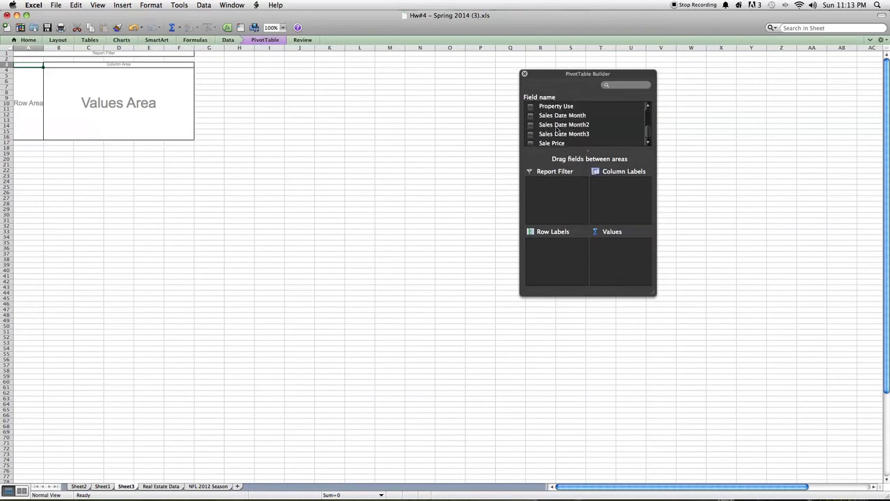
{"action": "scroll", "coordinate": [556, 129], "scroll_direction": "down", "scroll_amount": 4}
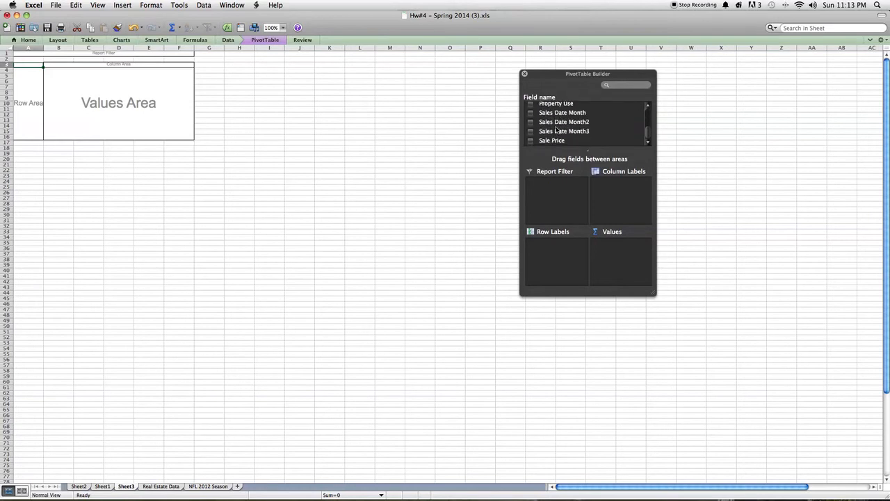
{"action": "scroll", "coordinate": [546, 144], "scroll_direction": "up", "scroll_amount": 3}
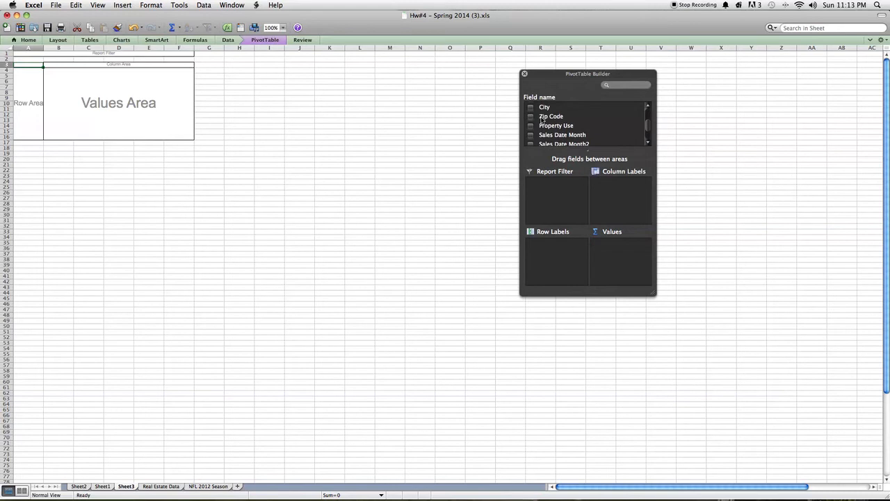
{"action": "left_click_drag", "start_coordinate": [541, 120], "coordinate": [559, 250]}
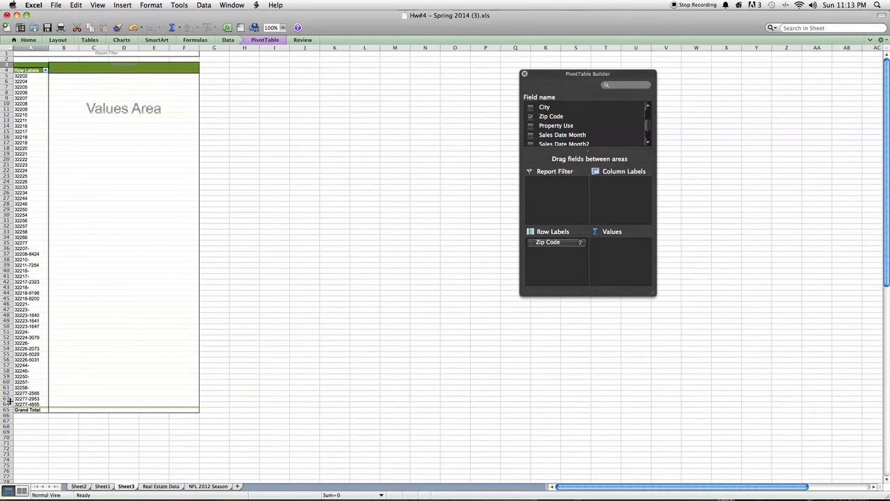
{"action": "double_click", "coordinate": [20, 76]}
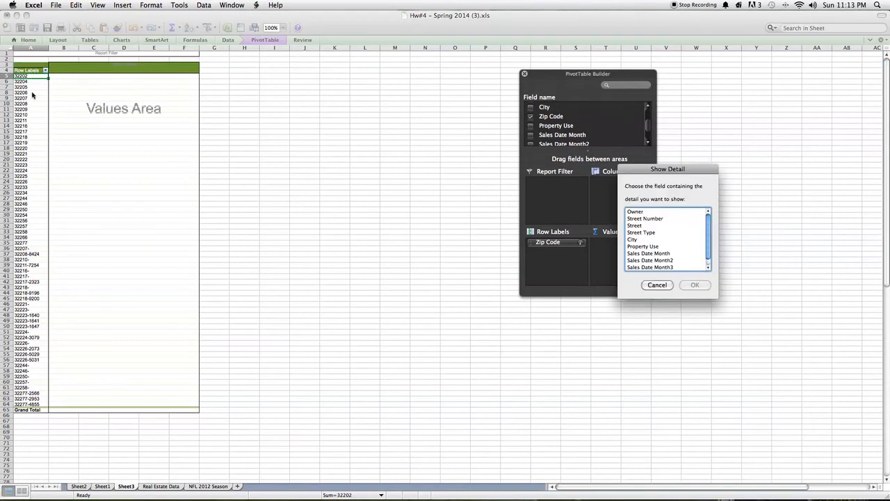
{"action": "left_click", "coordinate": [658, 285]}
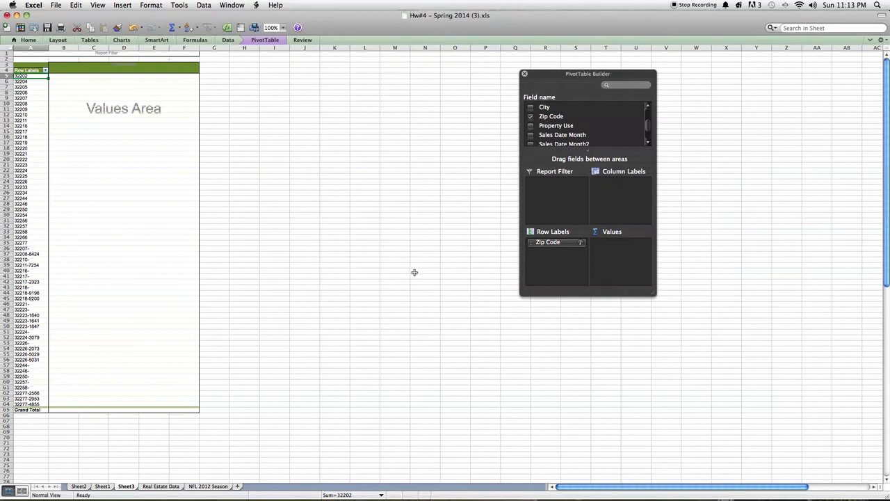
{"action": "left_click", "coordinate": [53, 77]}
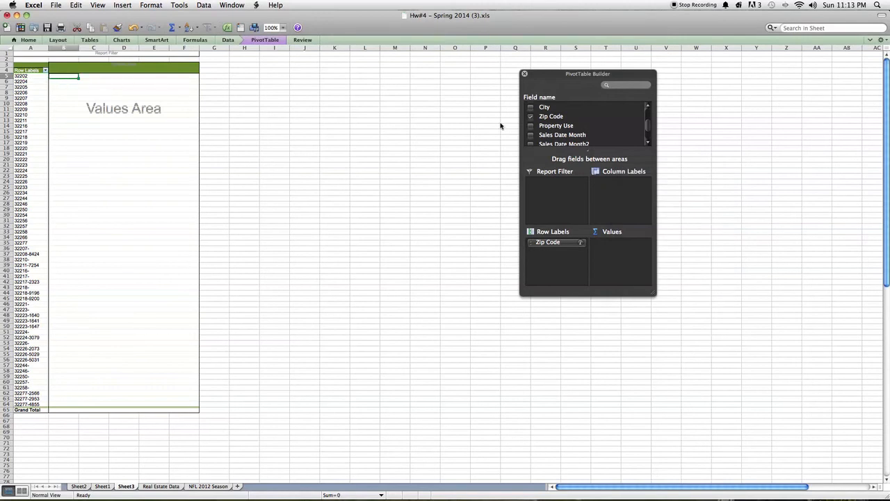
Step: Add the Sale Price field to the PivotTable's values as a sum for each zip code
{"action": "scroll", "coordinate": [560, 132], "scroll_direction": "down", "scroll_amount": 2}
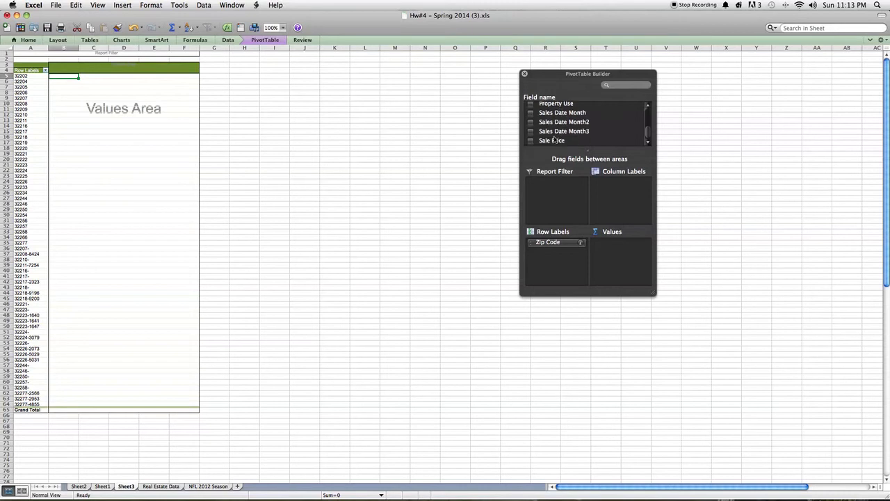
{"action": "left_click_drag", "start_coordinate": [553, 142], "coordinate": [631, 265]}
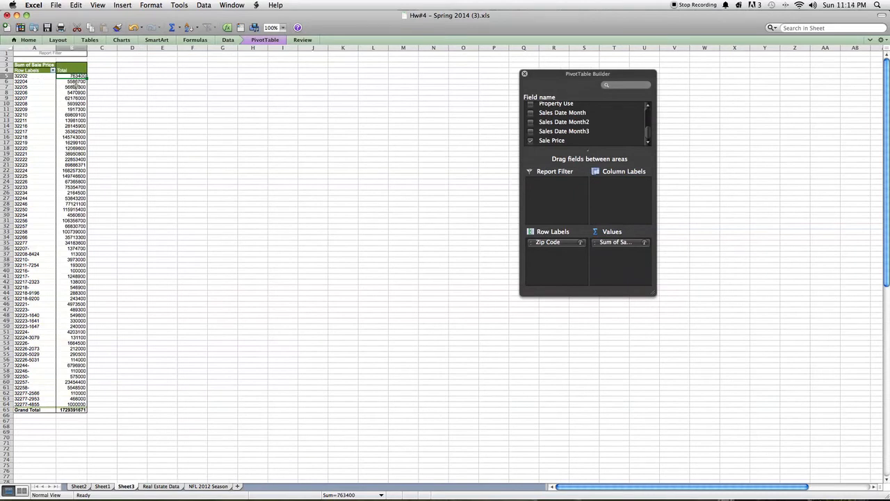
{"action": "left_click", "coordinate": [75, 87]}
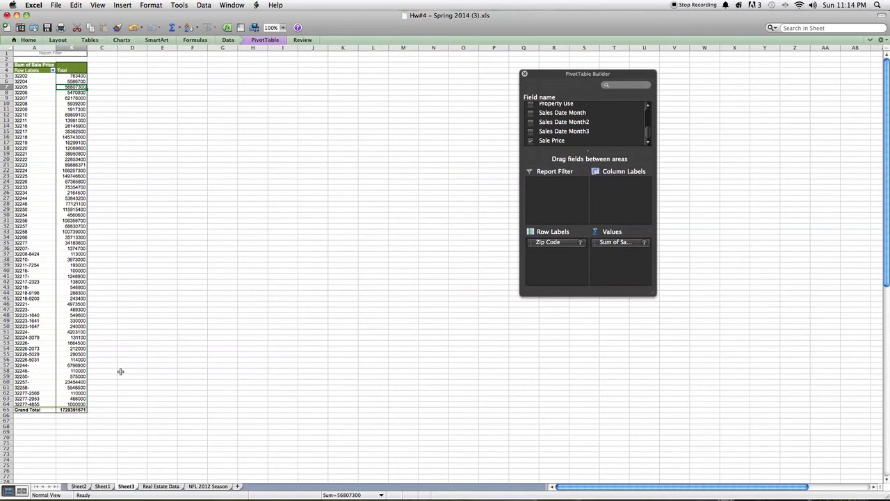
Step: Apply the comma number style to the Grand Total of the sale prices
{"action": "left_click", "coordinate": [72, 410]}
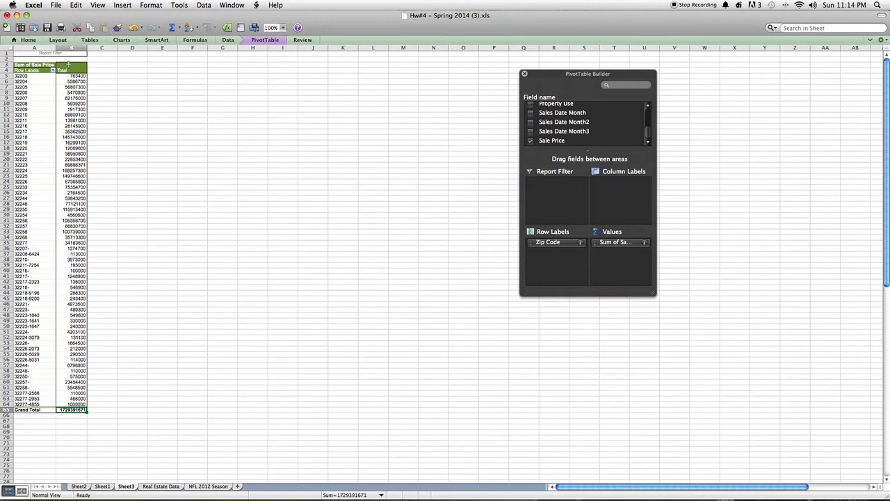
{"action": "left_click", "coordinate": [27, 41]}
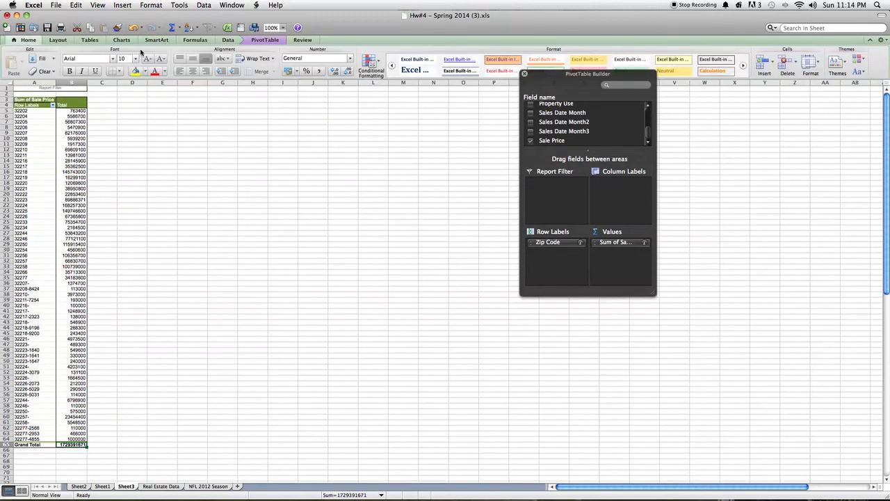
{"action": "left_click", "coordinate": [319, 72]}
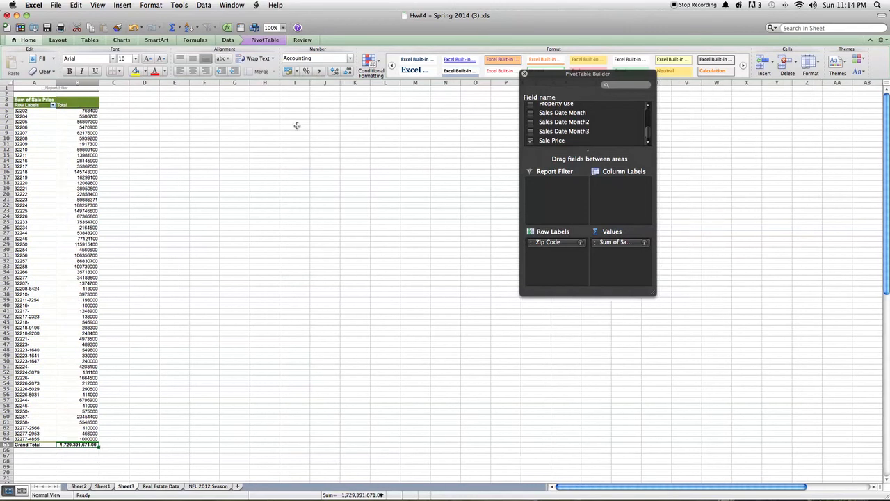
Step: Apply the comma number style to the sale price total for zip code 32225
{"action": "left_click", "coordinate": [84, 188]}
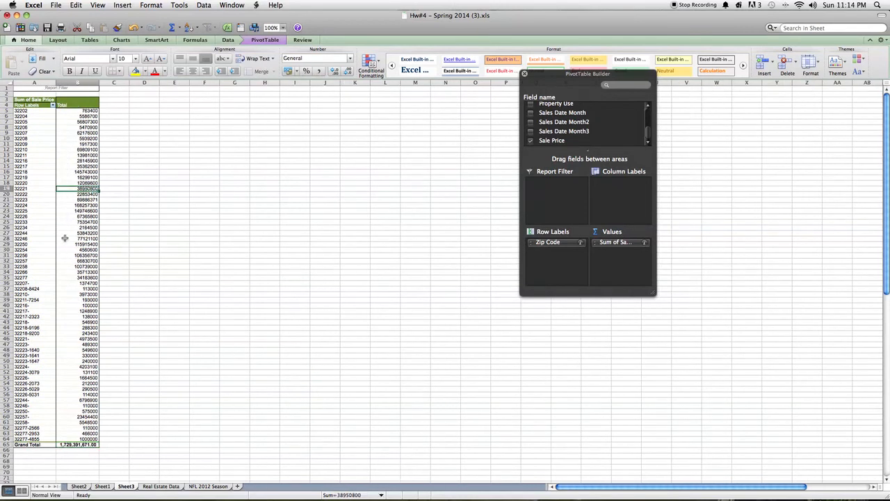
{"action": "left_click", "coordinate": [43, 211]}
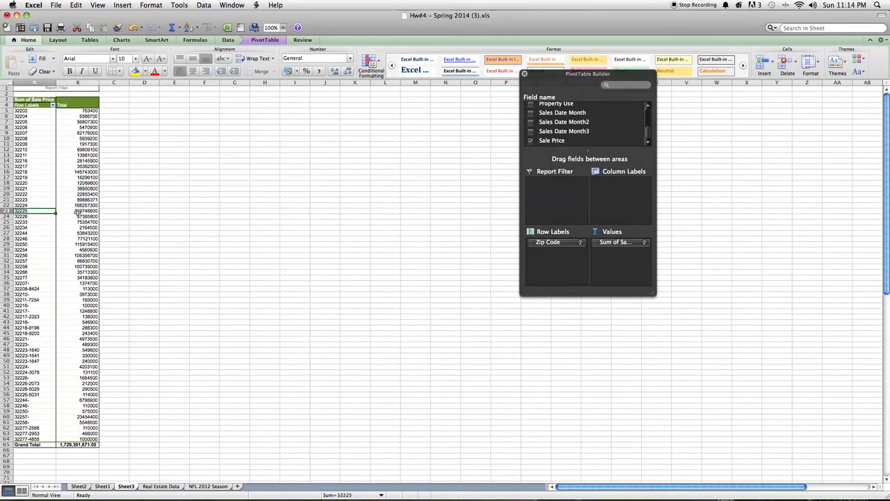
{"action": "left_click", "coordinate": [76, 213]}
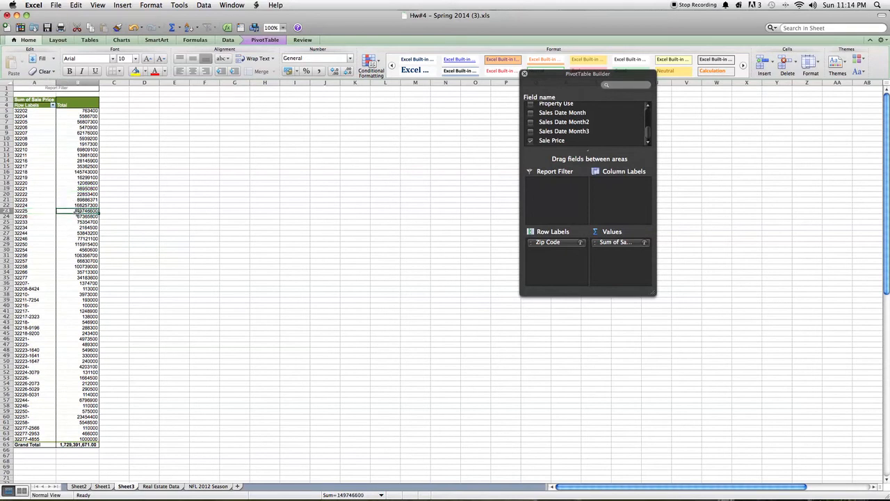
{"action": "left_click", "coordinate": [320, 72]}
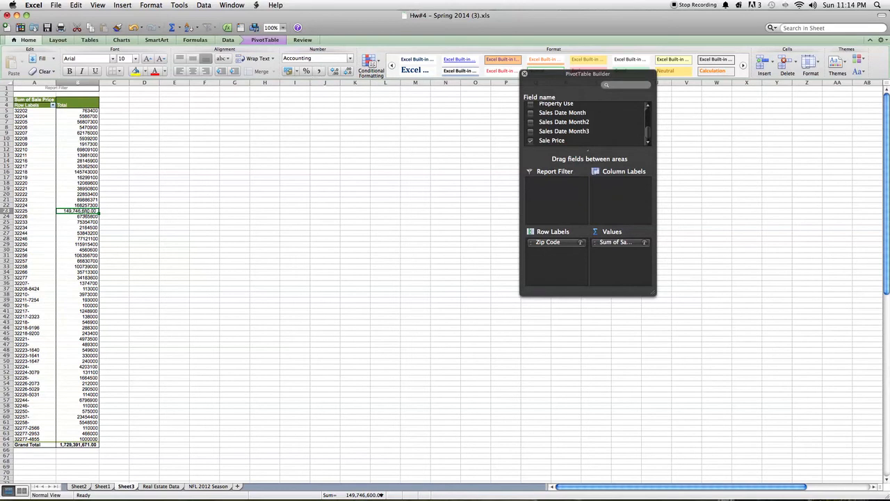
{"action": "left_click", "coordinate": [45, 212]}
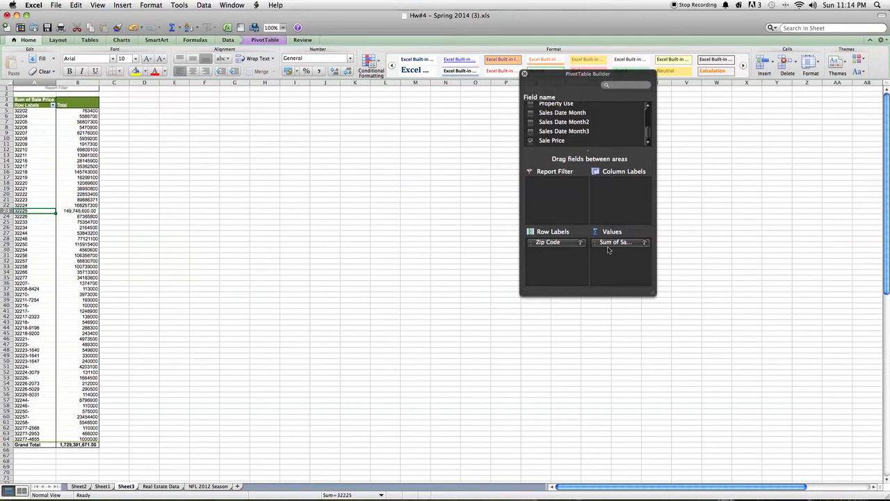
Step: Summarize the PivotTable's Sale Price field by Max for each zip code
{"action": "left_click", "coordinate": [645, 243]}
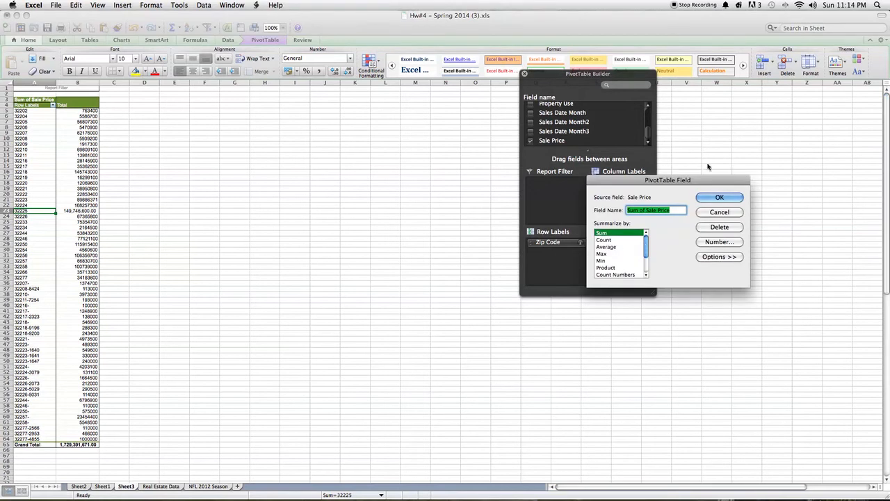
{"action": "left_click_drag", "start_coordinate": [681, 183], "coordinate": [592, 307]}
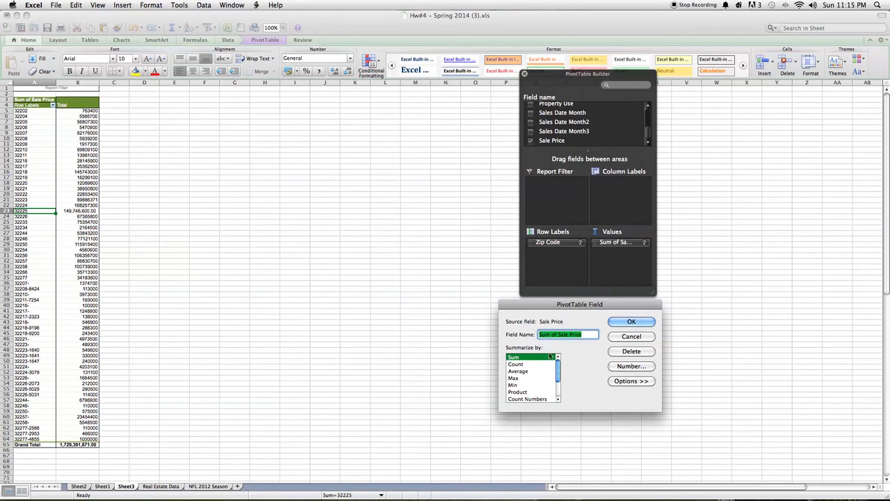
{"action": "left_click", "coordinate": [516, 379]}
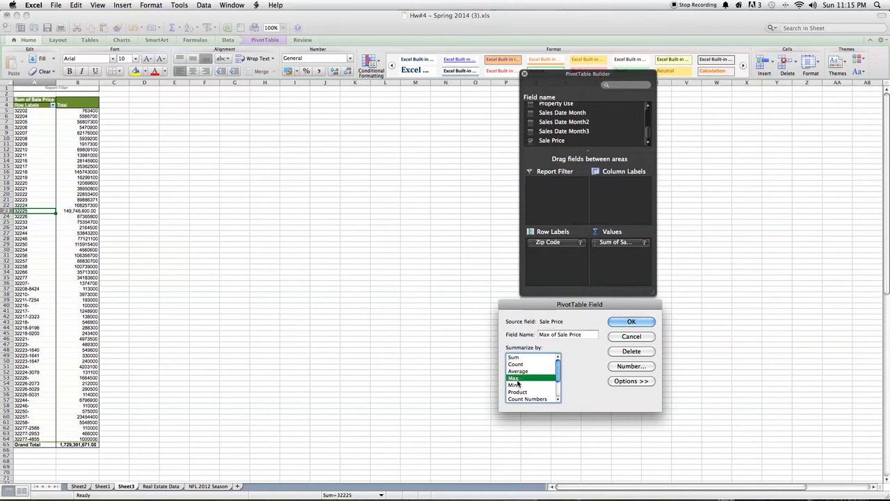
{"action": "left_click", "coordinate": [630, 323]}
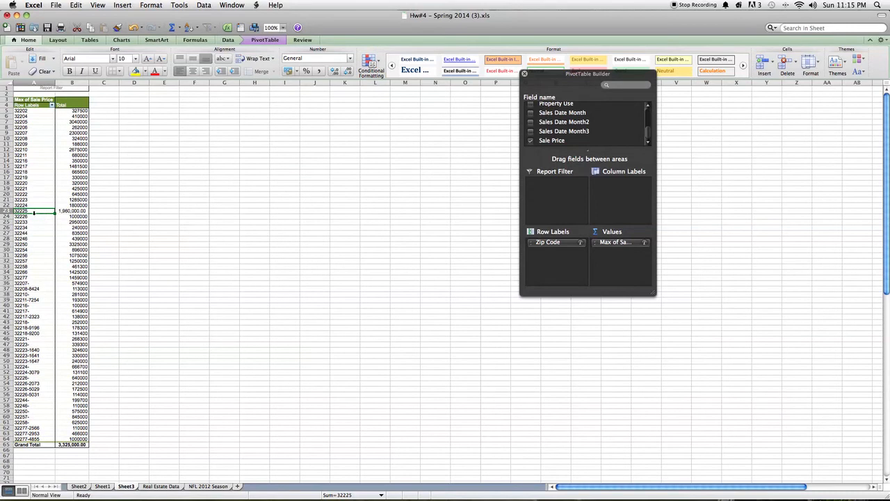
{"action": "scroll", "coordinate": [34, 212], "scroll_direction": "right", "scroll_amount": 1}
{"action": "scroll", "coordinate": [34, 212], "scroll_direction": "left", "scroll_amount": 1}
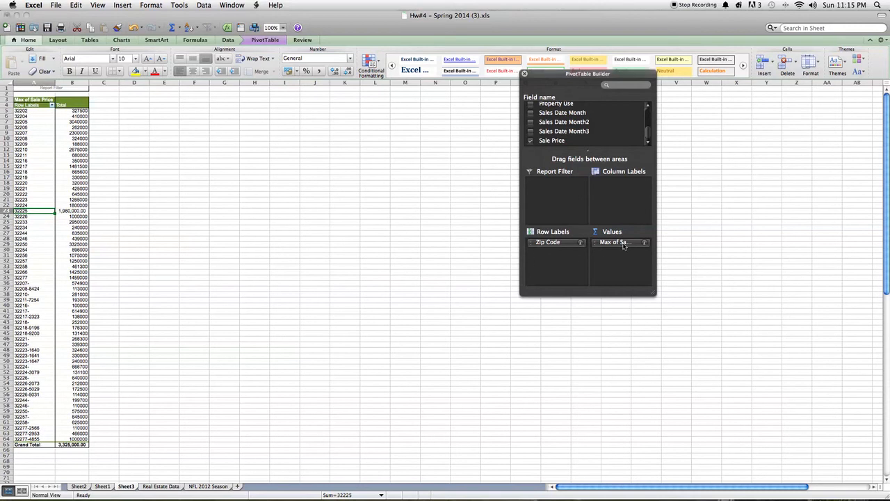
Step: Set the Sale Price field's summary calculation back to Sum
{"action": "left_click", "coordinate": [645, 243]}
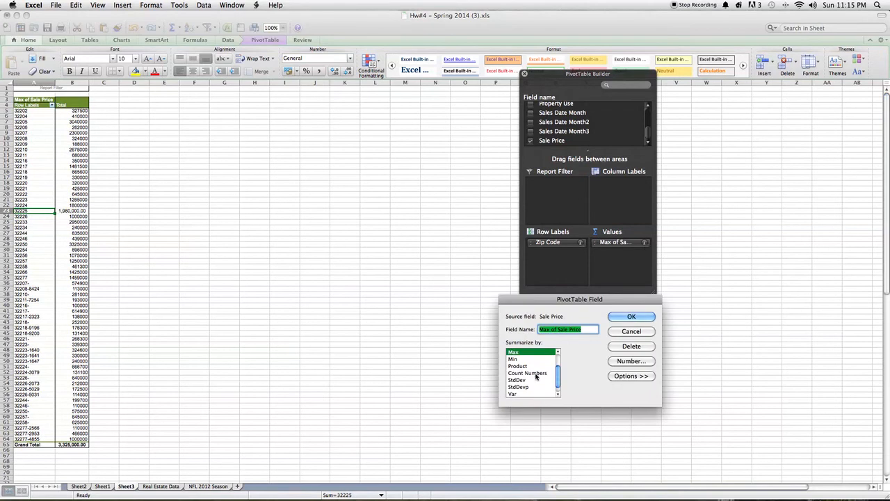
{"action": "scroll", "coordinate": [528, 369], "scroll_direction": "up", "scroll_amount": 3}
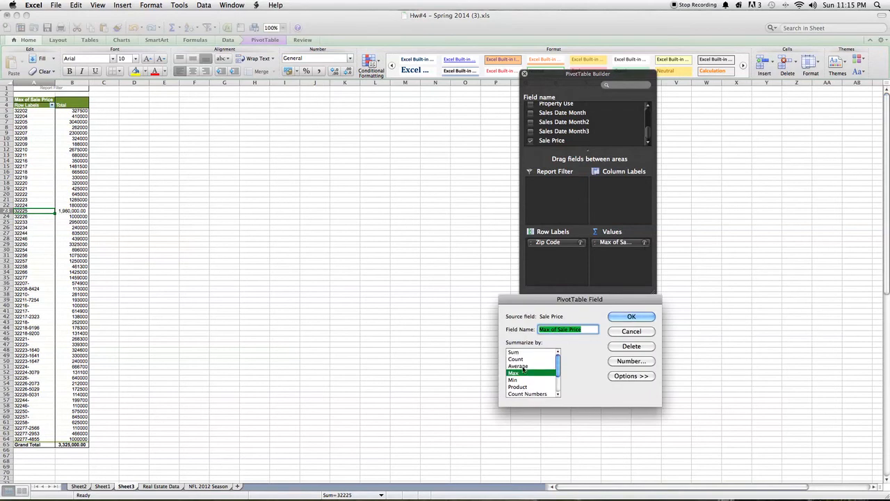
{"action": "left_click", "coordinate": [523, 353]}
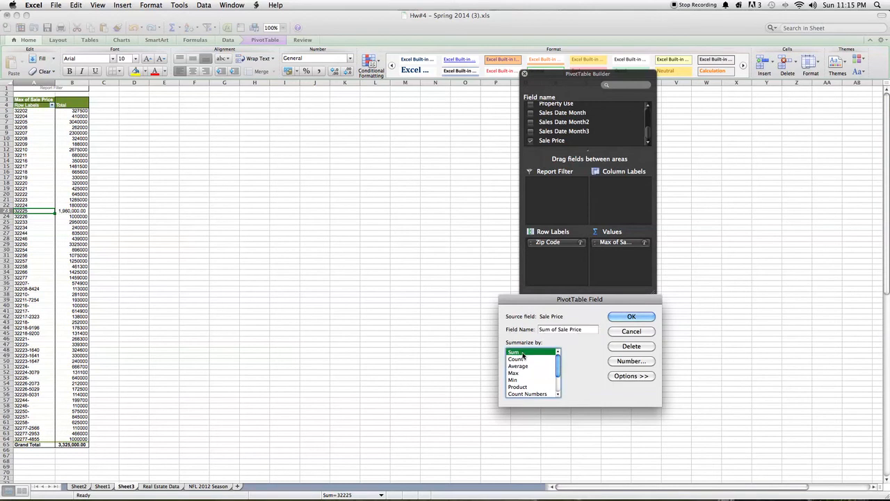
{"action": "left_click", "coordinate": [617, 318]}
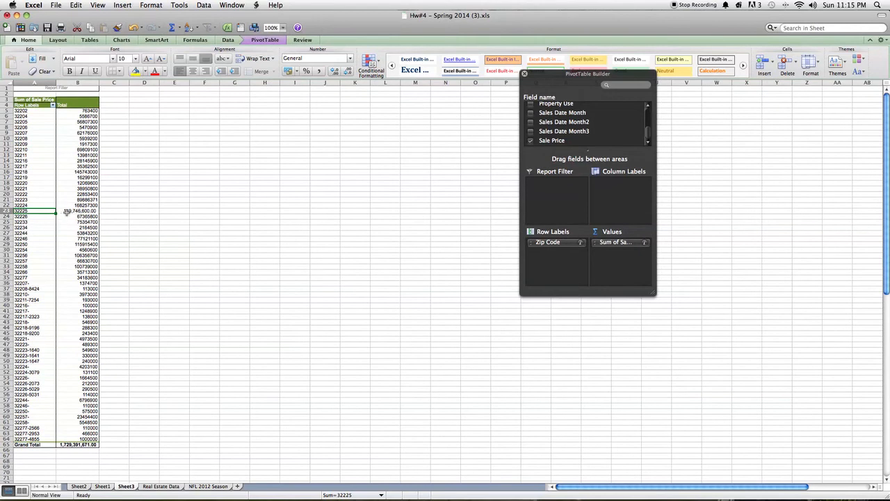
{"action": "left_click", "coordinate": [64, 211]}
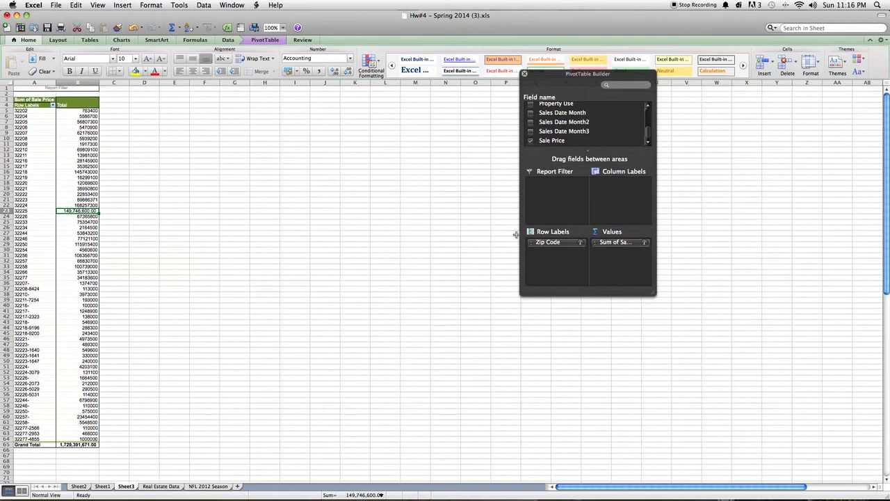
Step: Remove the Zip Code and Sale Price fields from the PivotTable to empty its layout
{"action": "scroll", "coordinate": [543, 139], "scroll_direction": "up", "scroll_amount": 5}
{"action": "scroll", "coordinate": [540, 144], "scroll_direction": "down", "scroll_amount": 4}
{"action": "left_click", "coordinate": [531, 107]}
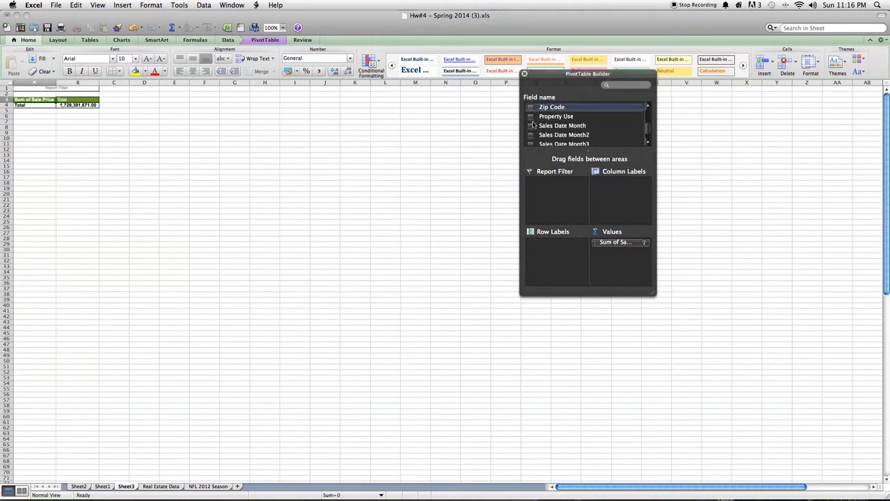
{"action": "scroll", "coordinate": [533, 125], "scroll_direction": "down", "scroll_amount": 2}
{"action": "left_click", "coordinate": [531, 141]}
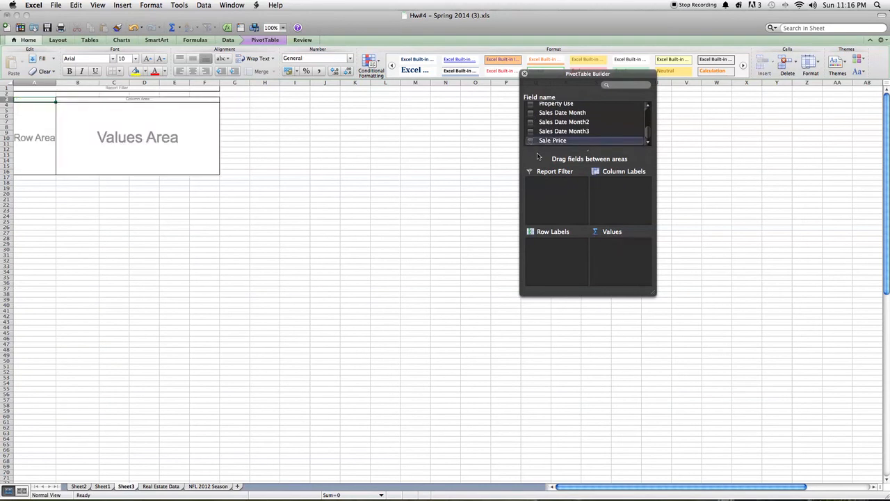
Step: Place the Zip Code field in the row labels and the Sales Date Month field in the column labels
{"action": "scroll", "coordinate": [558, 124], "scroll_direction": "up", "scroll_amount": 5}
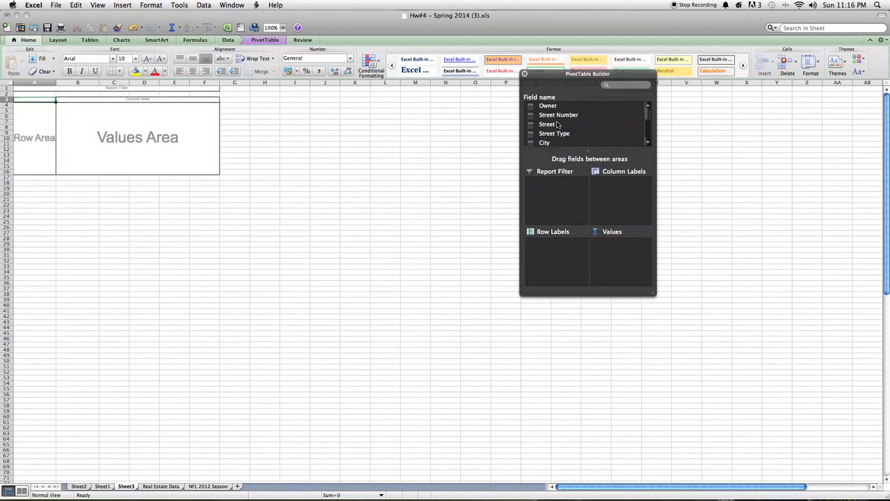
{"action": "scroll", "coordinate": [558, 123], "scroll_direction": "down", "scroll_amount": 5}
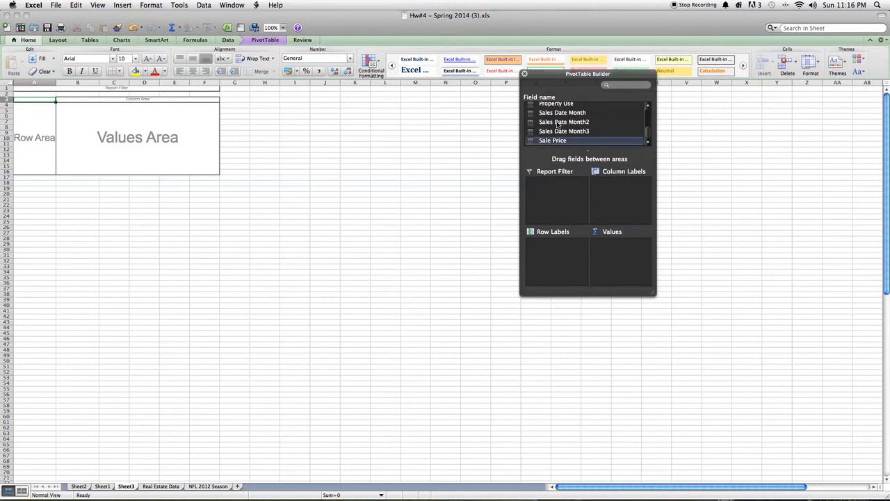
{"action": "scroll", "coordinate": [541, 129], "scroll_direction": "up", "scroll_amount": 1}
{"action": "scroll", "coordinate": [540, 129], "scroll_direction": "up", "scroll_amount": 5}
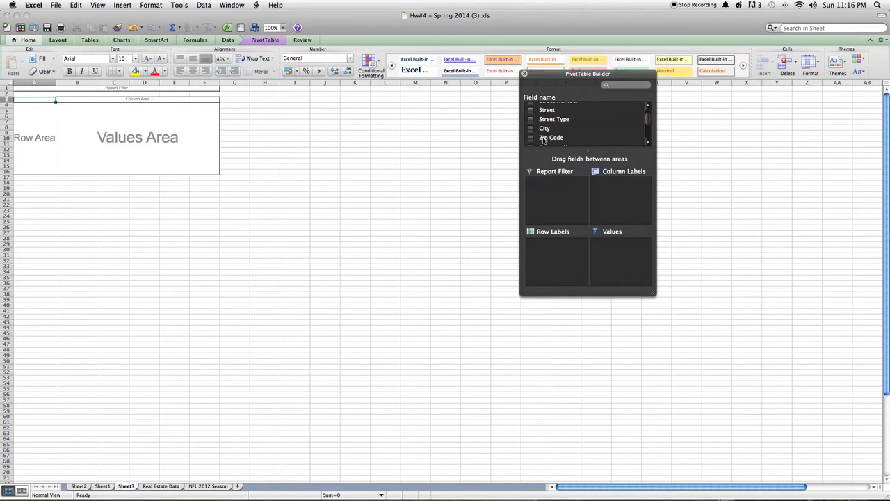
{"action": "mouse_move", "coordinate": [544, 141]}
{"action": "left_mouse_down"}
{"action": "mouse_move", "coordinate": [530, 190]}
{"action": "mouse_move", "coordinate": [529, 142]}
{"action": "left_mouse_up"}
{"action": "scroll", "coordinate": [529, 142], "scroll_direction": "up", "scroll_amount": 1}
{"action": "scroll", "coordinate": [528, 142], "scroll_direction": "down", "scroll_amount": 5}
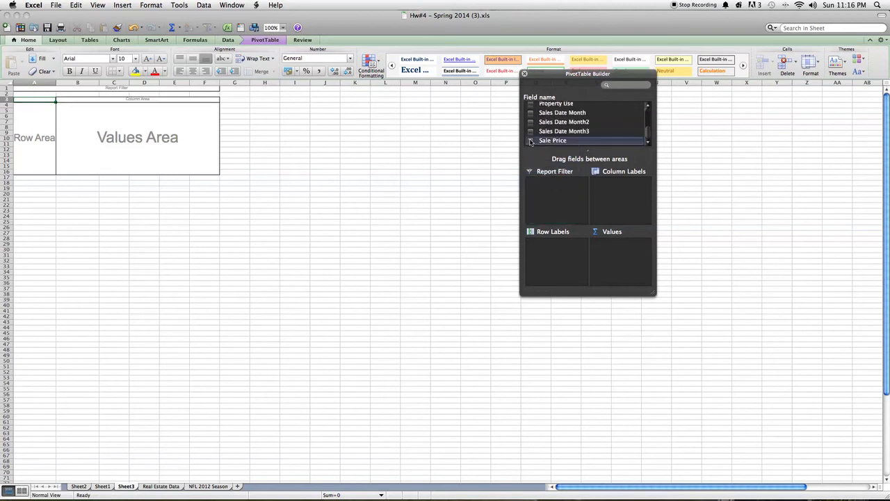
{"action": "scroll", "coordinate": [531, 142], "scroll_direction": "up", "scroll_amount": 1}
{"action": "left_click_drag", "start_coordinate": [545, 112], "coordinate": [561, 251]}
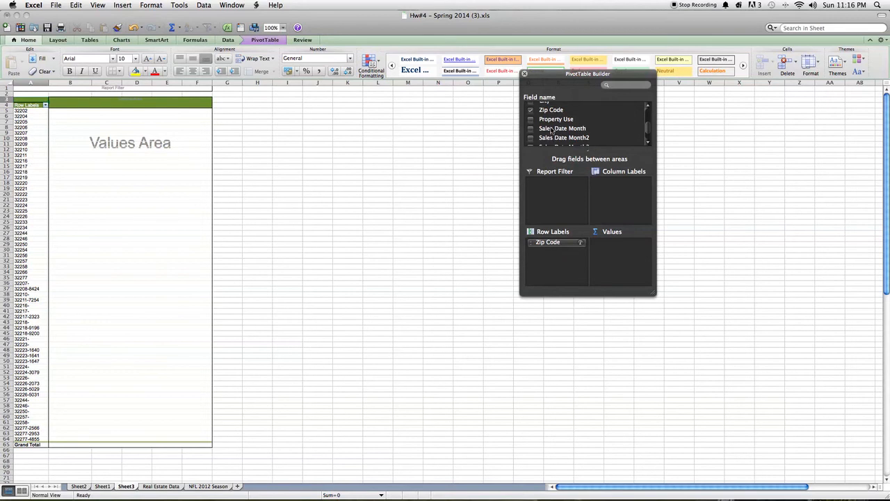
{"action": "left_click_drag", "start_coordinate": [549, 130], "coordinate": [614, 185]}
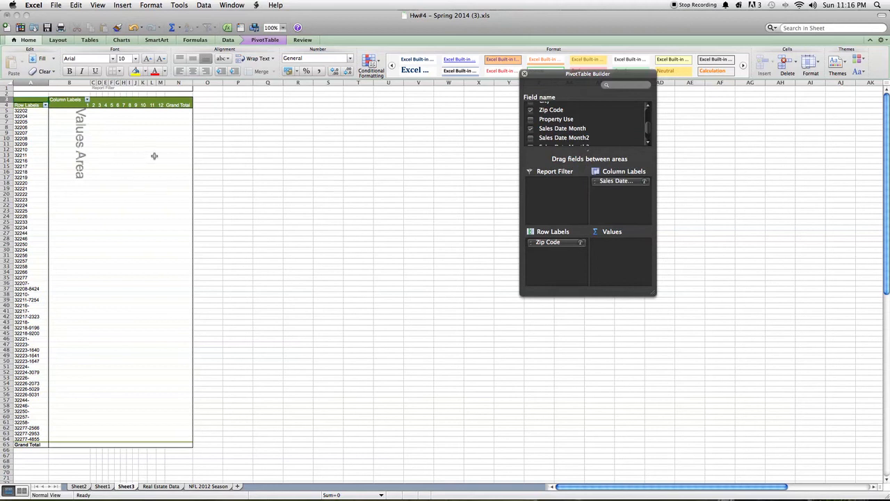
Step: Add the Sale Price field to the values as a sum and move the PivotTable Builder clear of the table
{"action": "scroll", "coordinate": [578, 125], "scroll_direction": "down", "scroll_amount": 2}
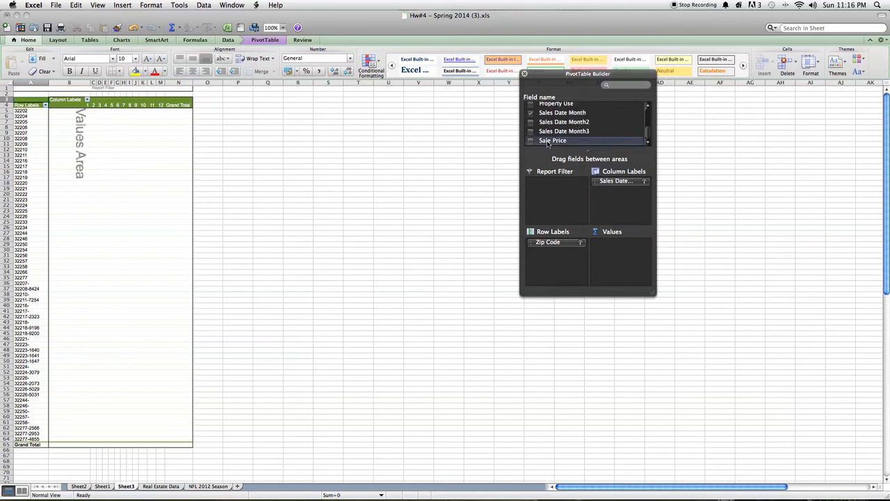
{"action": "left_click_drag", "start_coordinate": [547, 143], "coordinate": [618, 259]}
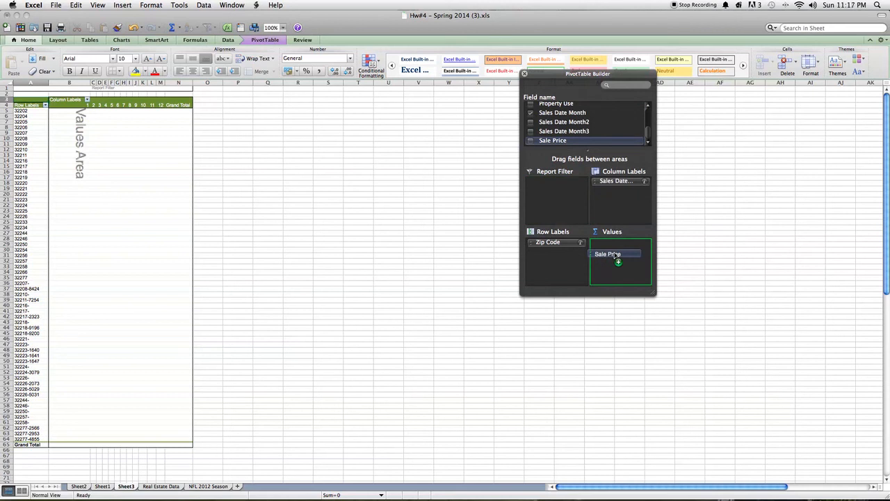
{"action": "left_click_drag", "start_coordinate": [618, 258], "coordinate": [617, 257]}
{"action": "left_click_drag", "start_coordinate": [607, 77], "coordinate": [738, 97]}
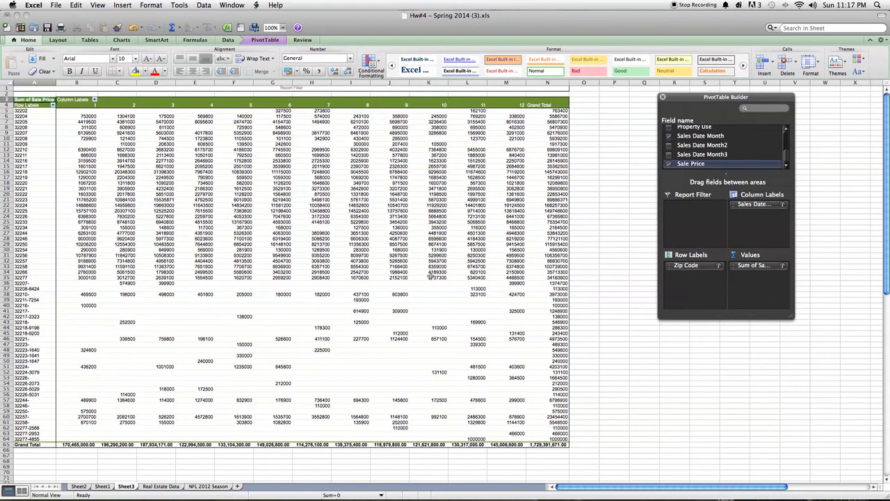
Step: Examine the monthly sale price sums for zip code 32202 across the month columns
{"action": "left_click", "coordinate": [32, 111]}
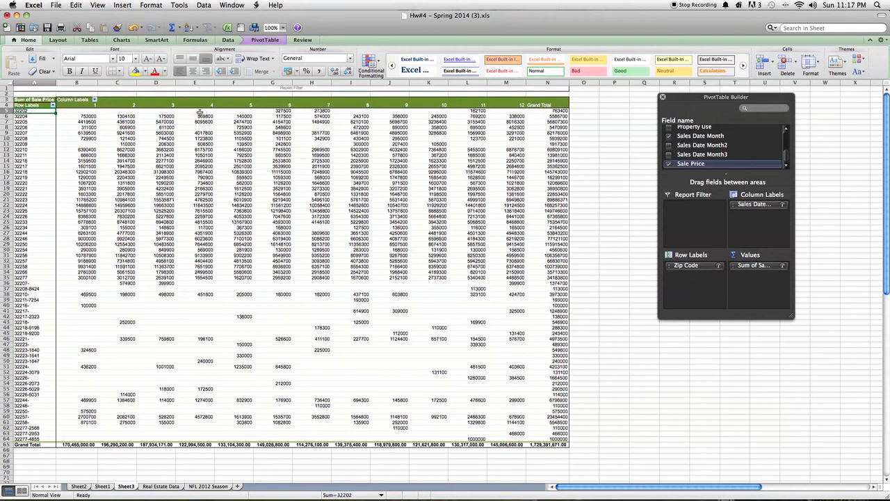
{"action": "left_click_drag", "start_coordinate": [238, 112], "coordinate": [70, 112]}
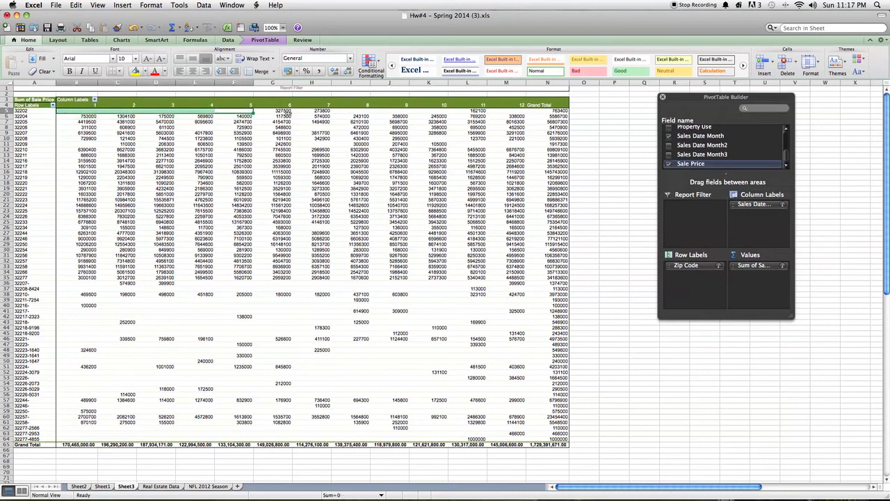
{"action": "left_click", "coordinate": [311, 112]}
{"action": "left_click", "coordinate": [285, 111]}
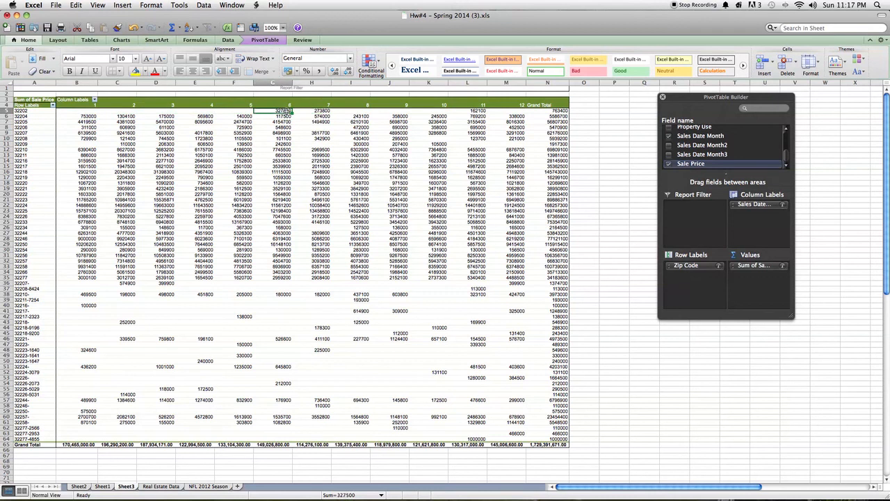
{"action": "left_click", "coordinate": [314, 112]}
{"action": "left_click", "coordinate": [324, 112]}
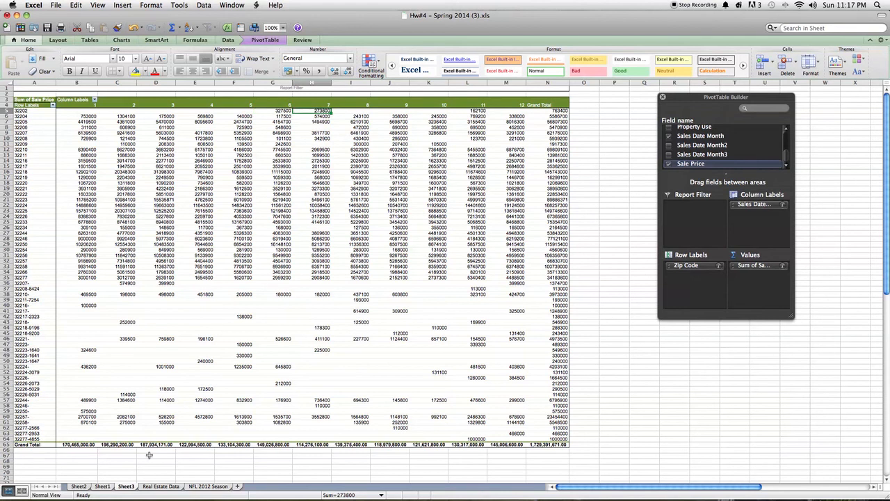
Step: Examine the Grand Total row for the first three months and the Grand Total of zip code 32202
{"action": "left_click", "coordinate": [41, 444]}
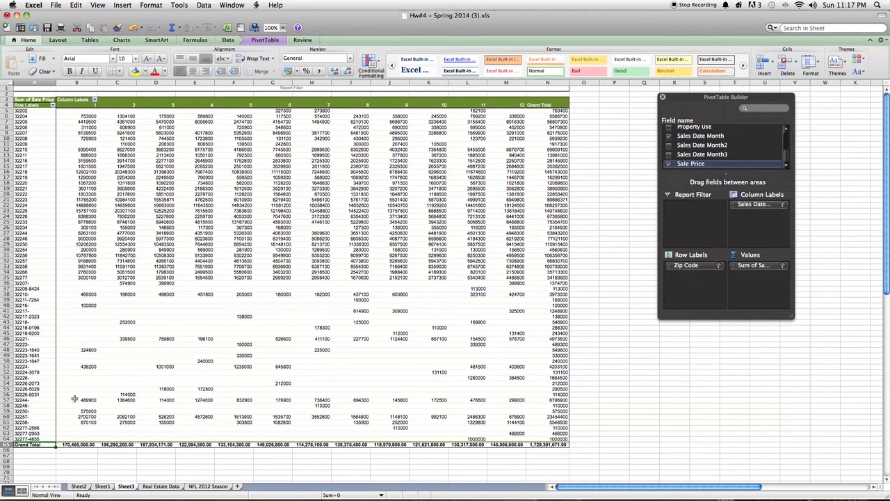
{"action": "left_click", "coordinate": [74, 445]}
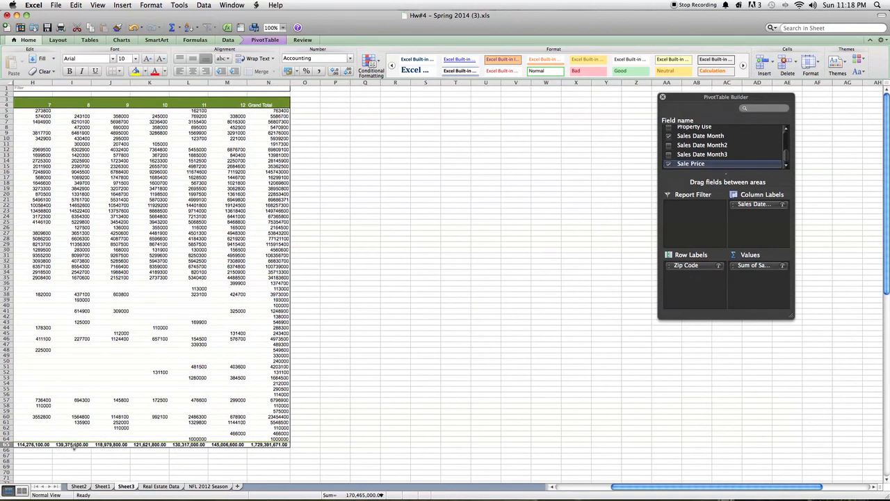
{"action": "scroll", "coordinate": [75, 446], "scroll_direction": "left", "scroll_amount": 7}
{"action": "left_click", "coordinate": [108, 448]}
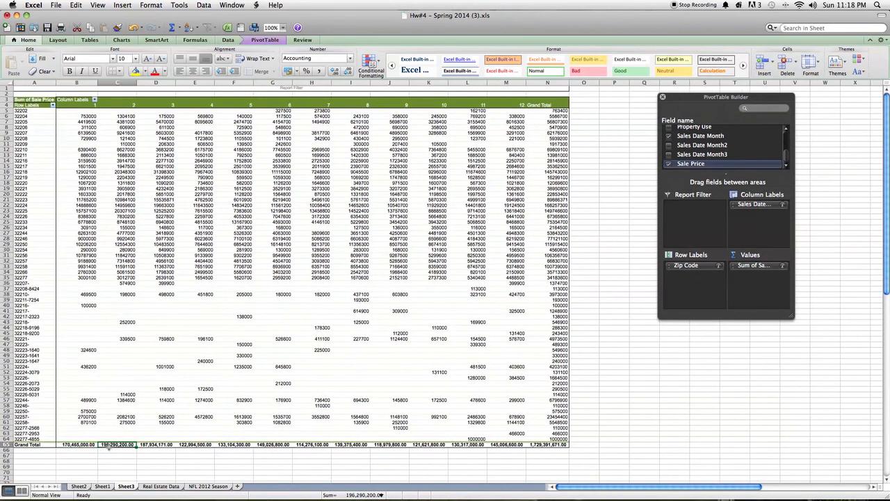
{"action": "left_click", "coordinate": [150, 448]}
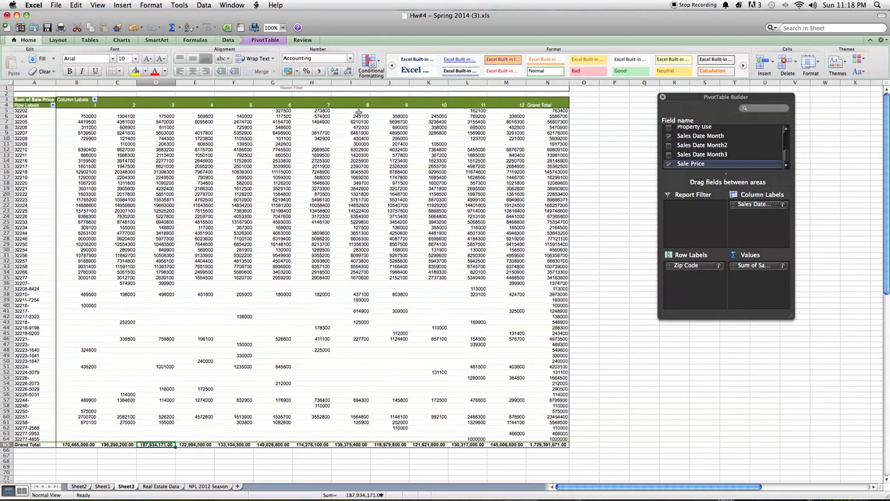
{"action": "left_click", "coordinate": [550, 112]}
{"action": "left_click", "coordinate": [551, 104]}
{"action": "left_click", "coordinate": [551, 113]}
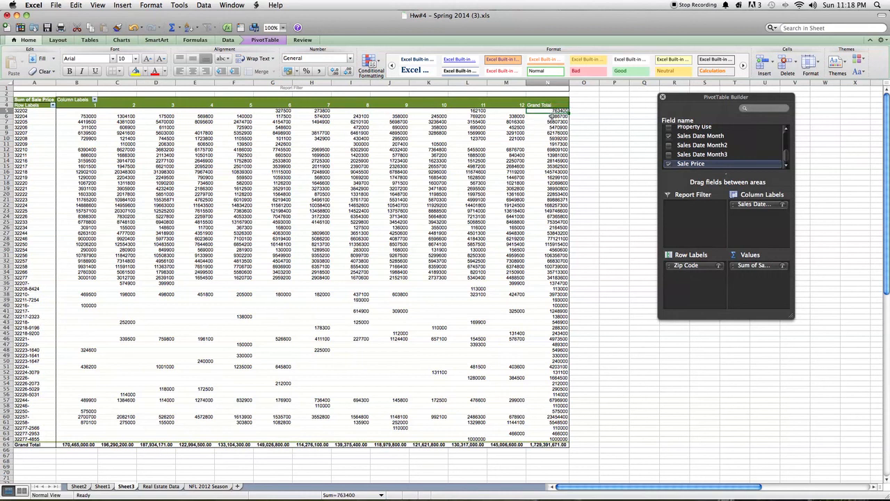
Step: Extract the detail records behind zip code 32202's Grand Total to a new sheet and return to the PivotTable on Sheet3
{"action": "double_click", "coordinate": [551, 112]}
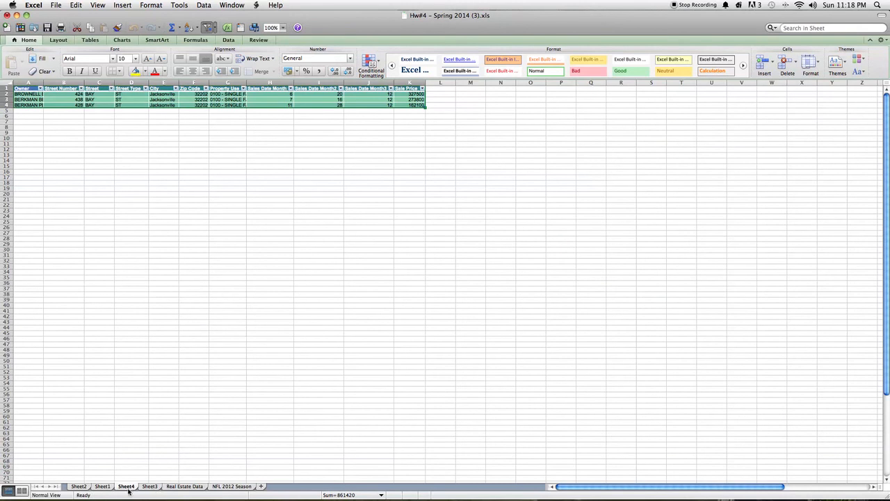
{"action": "left_click", "coordinate": [149, 486]}
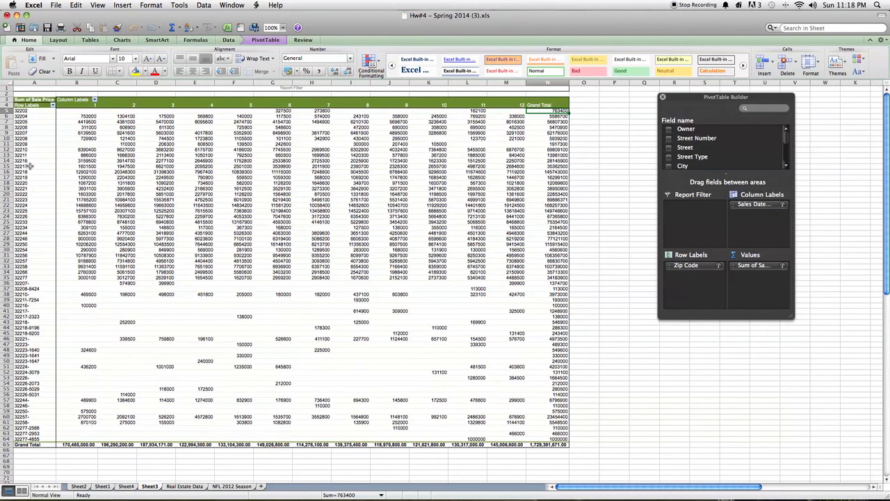
Step: Extract the detail records behind zip code 32206's Grand Total to a new sheet
{"action": "double_click", "coordinate": [31, 127]}
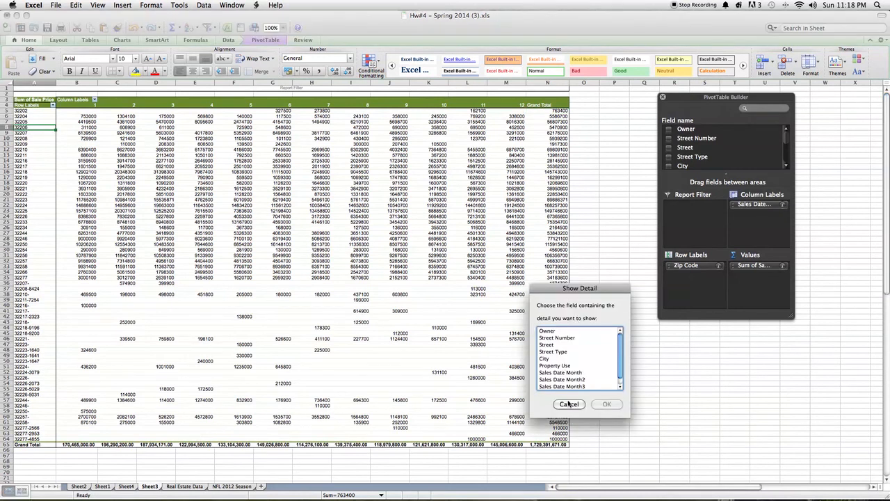
{"action": "left_click", "coordinate": [568, 403]}
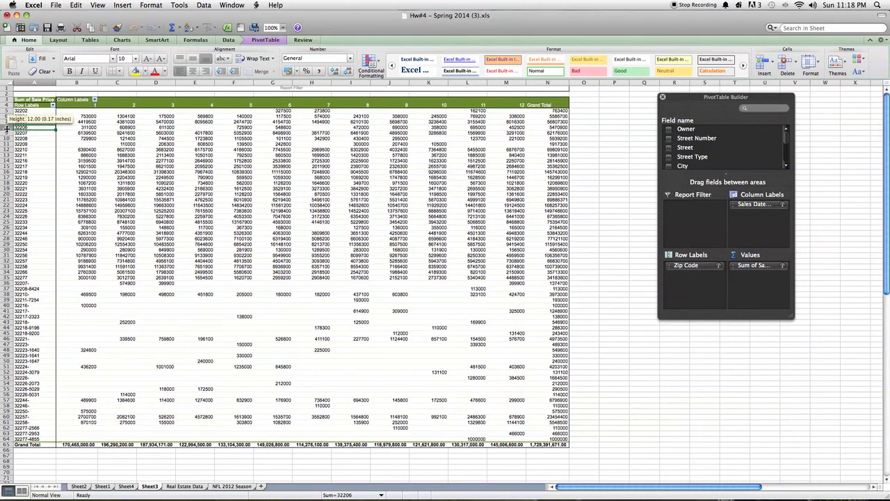
{"action": "left_click", "coordinate": [80, 132]}
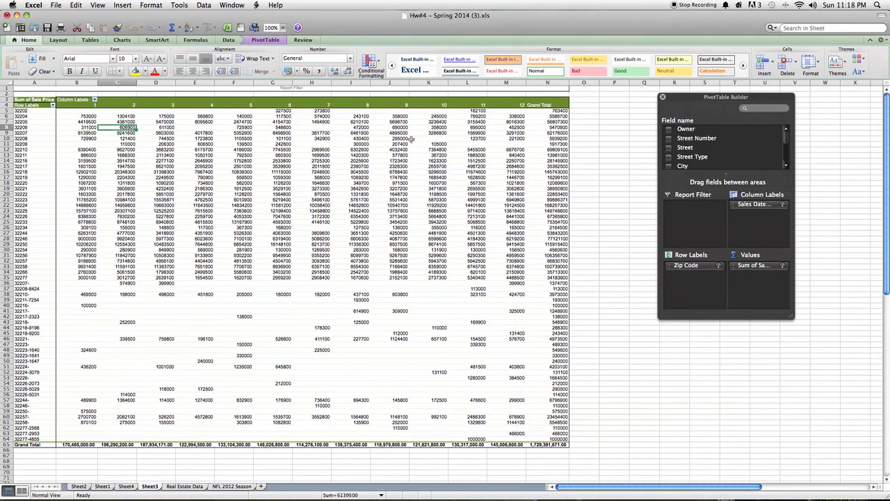
{"action": "left_click", "coordinate": [540, 133]}
{"action": "double_click", "coordinate": [548, 128]}
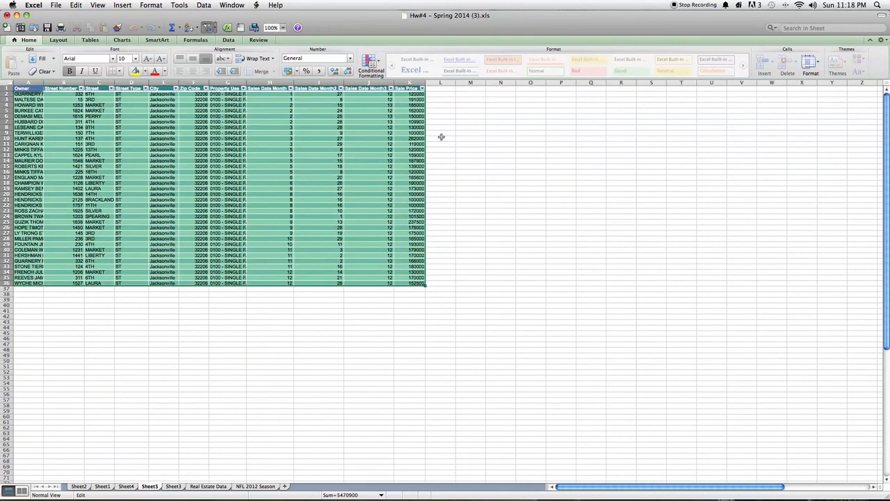
Step: Examine the zip codes, owners, street addresses and sale prices in the 32206 detail records and return to the PivotTable on Sheet3
{"action": "left_click", "coordinate": [409, 144]}
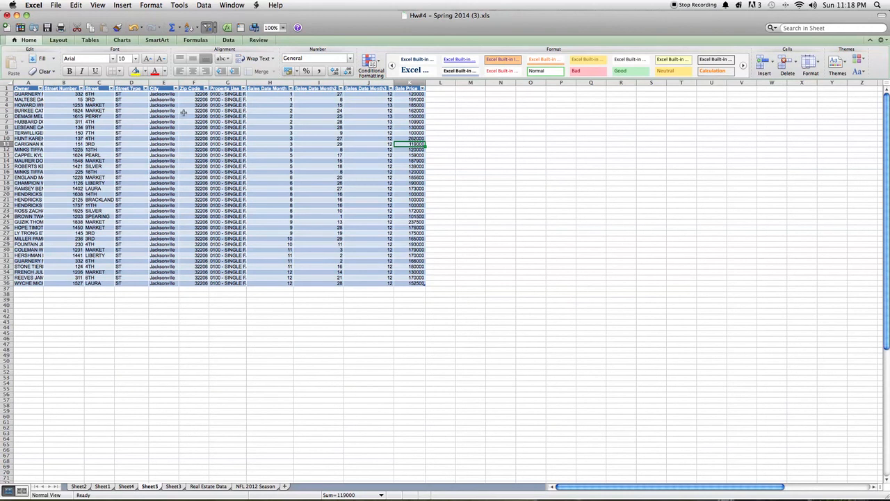
{"action": "left_click_drag", "start_coordinate": [193, 95], "coordinate": [204, 285]}
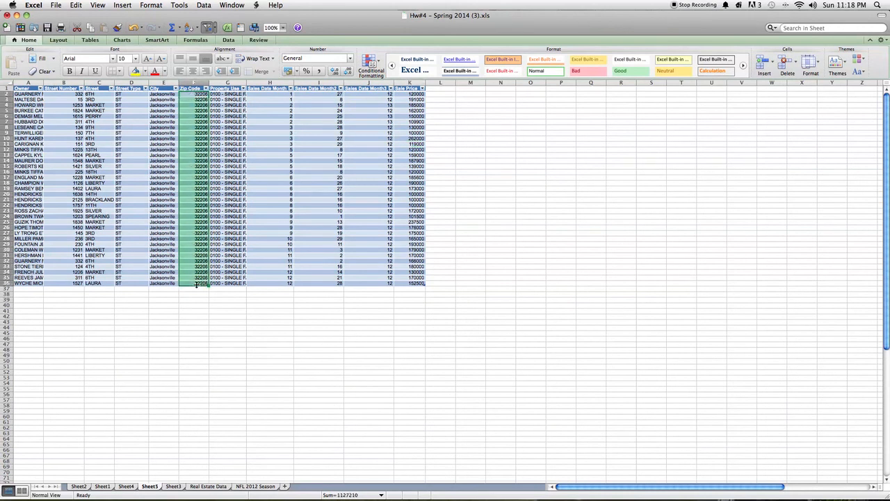
{"action": "left_click_drag", "start_coordinate": [23, 96], "coordinate": [25, 245]}
{"action": "left_click_drag", "start_coordinate": [61, 95], "coordinate": [144, 278]}
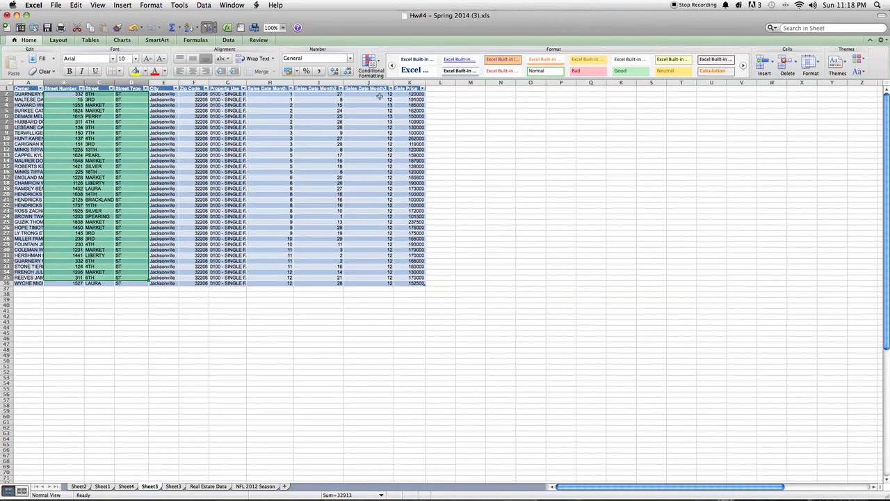
{"action": "left_click_drag", "start_coordinate": [409, 95], "coordinate": [423, 284]}
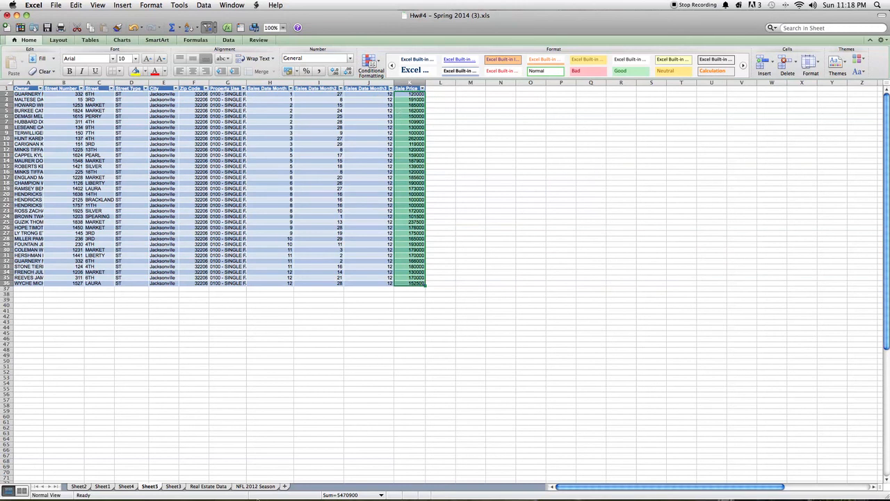
{"action": "left_click", "coordinate": [511, 340]}
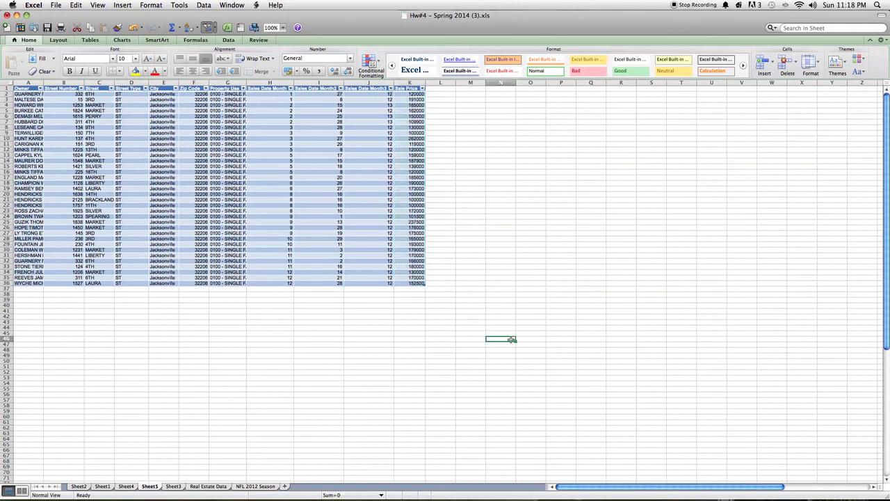
{"action": "left_click", "coordinate": [413, 278]}
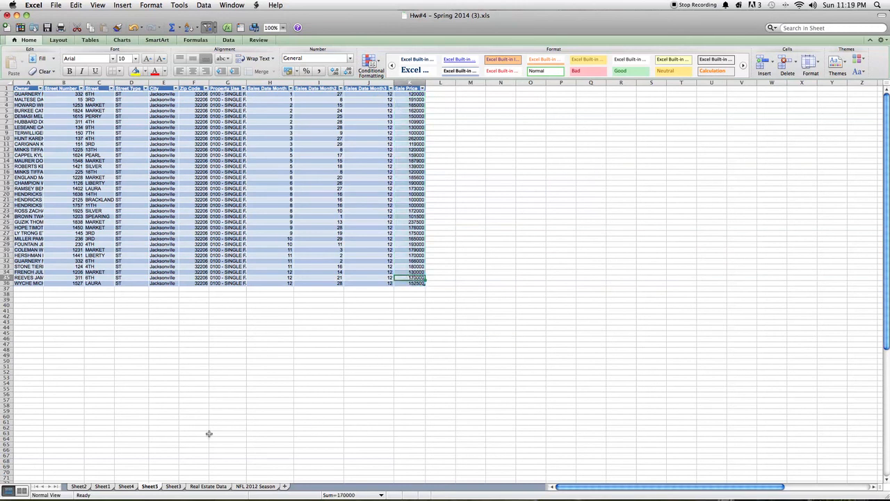
{"action": "left_click", "coordinate": [173, 487]}
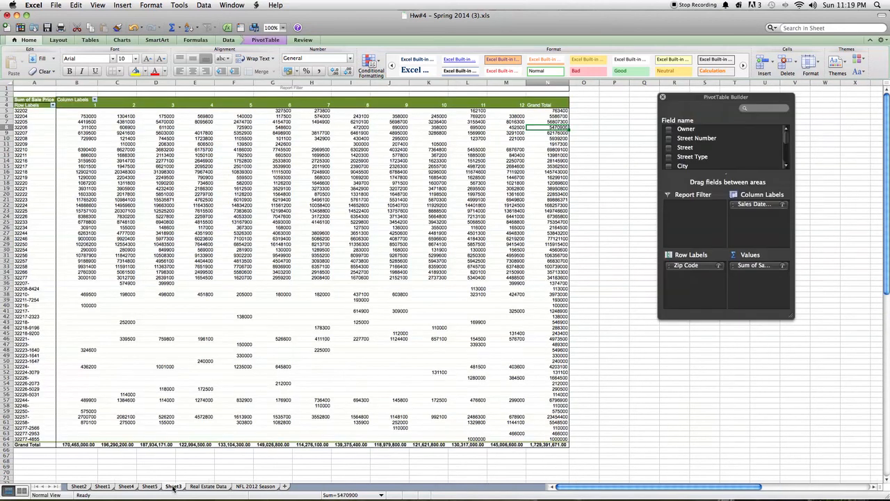